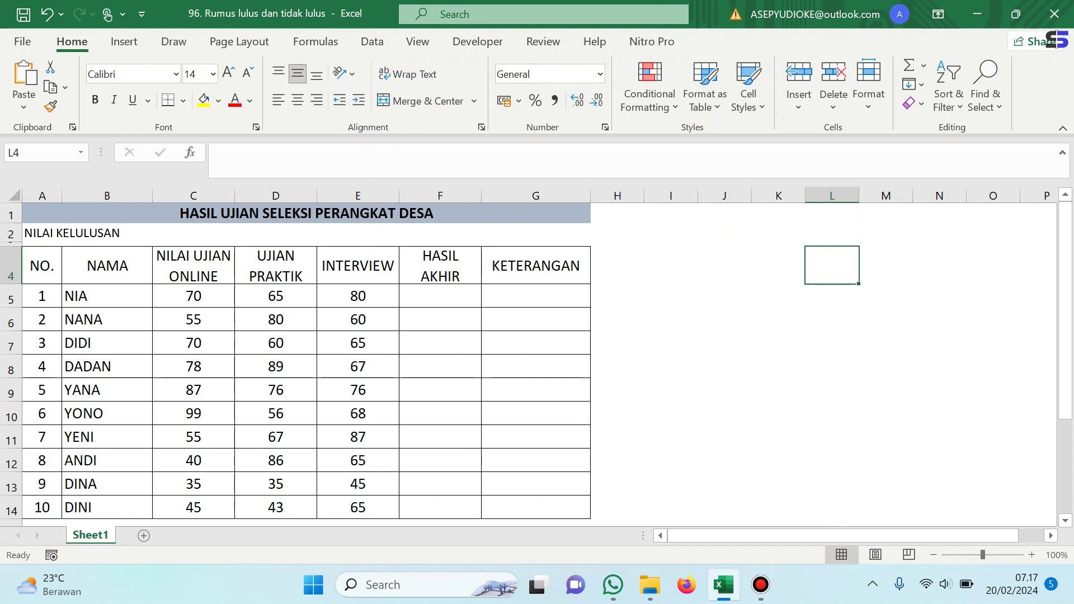
Calculate the HASIL AKHIR score in F5 with =SUM(C5:E5)/3 and fill the formula down to F14.
left_click(440, 296)
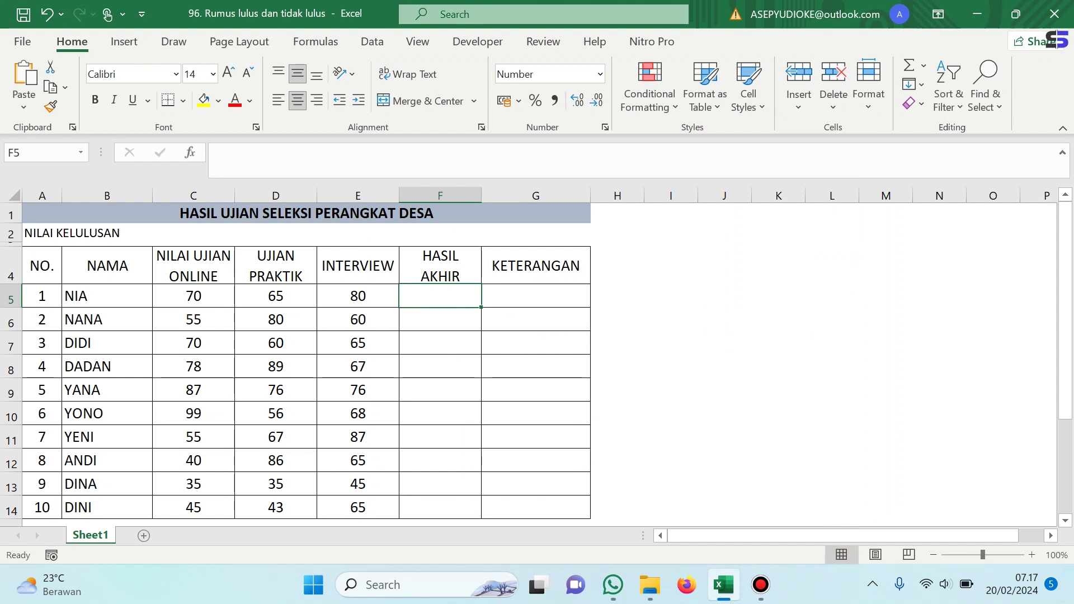
type("=sum")
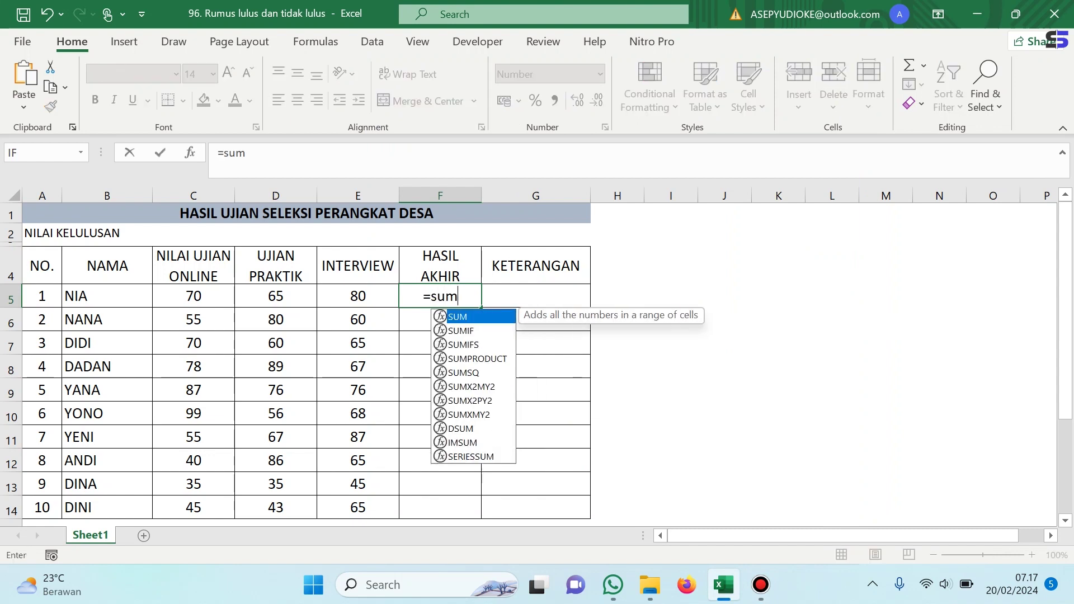
key("Tab")
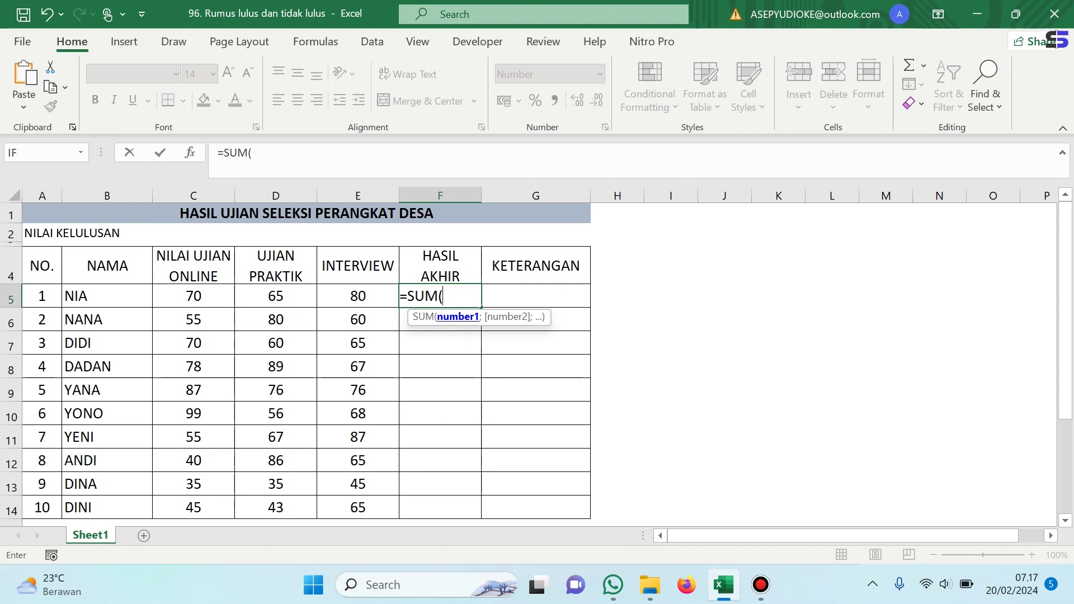
left_click(193, 296)
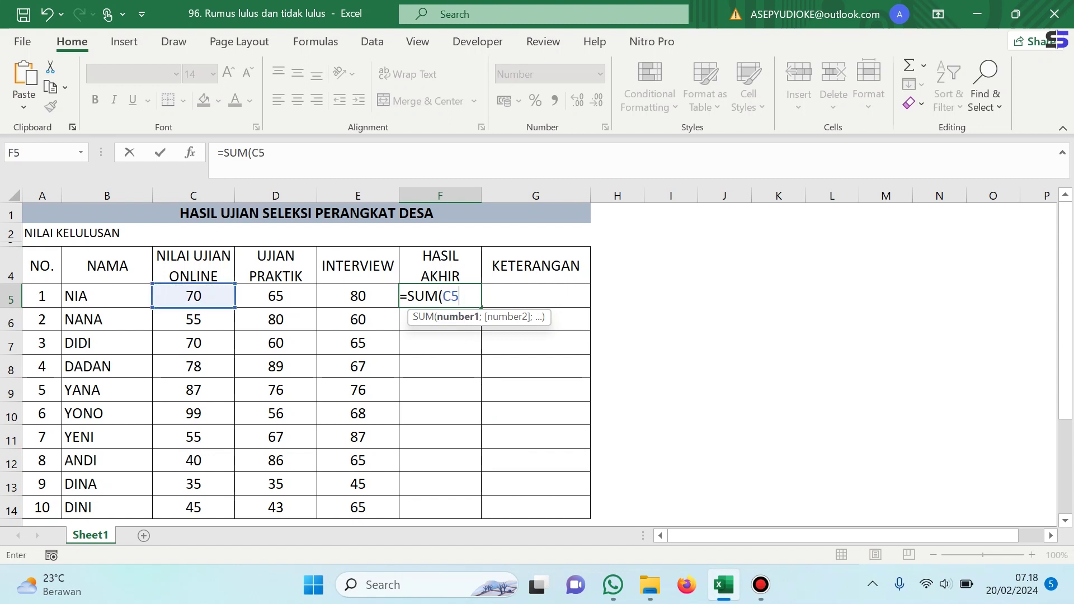
type(":D5")
key("BackSpace")
key("BackSpace")
type("E5")
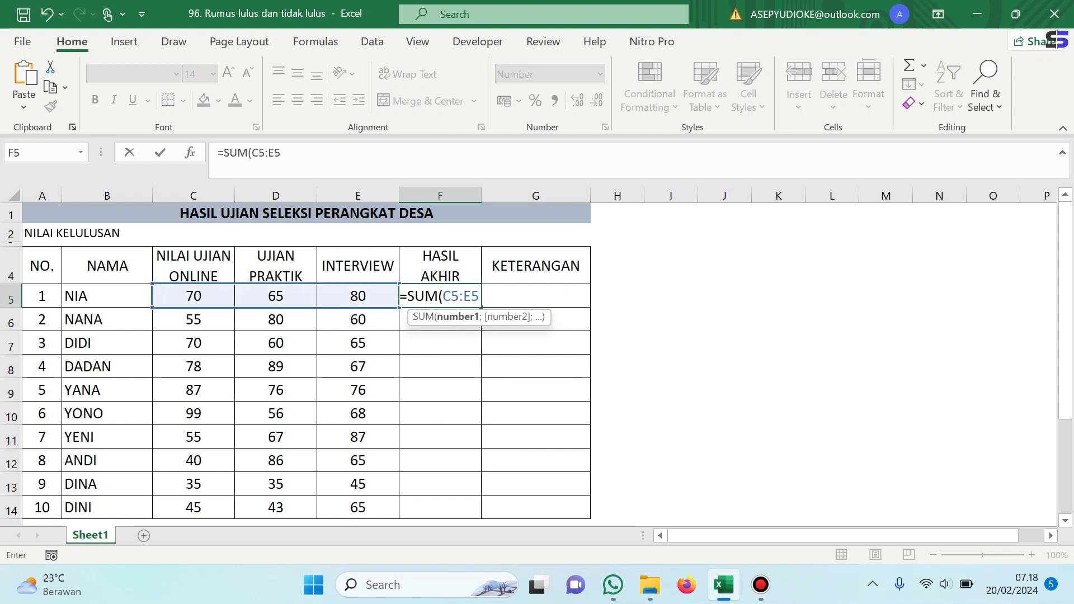
type(")")
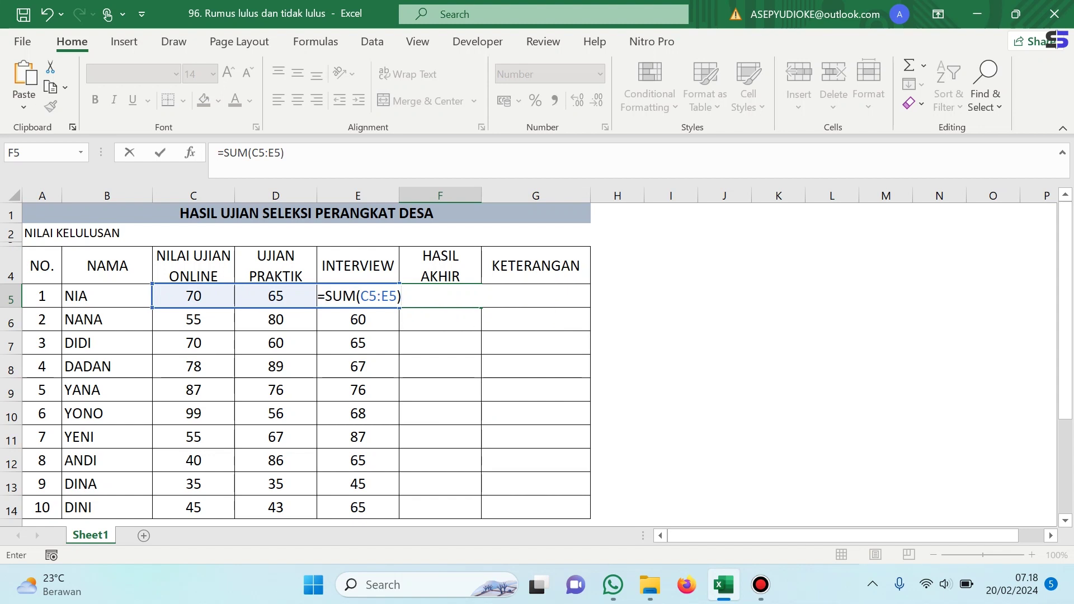
type("/3")
key("Return")
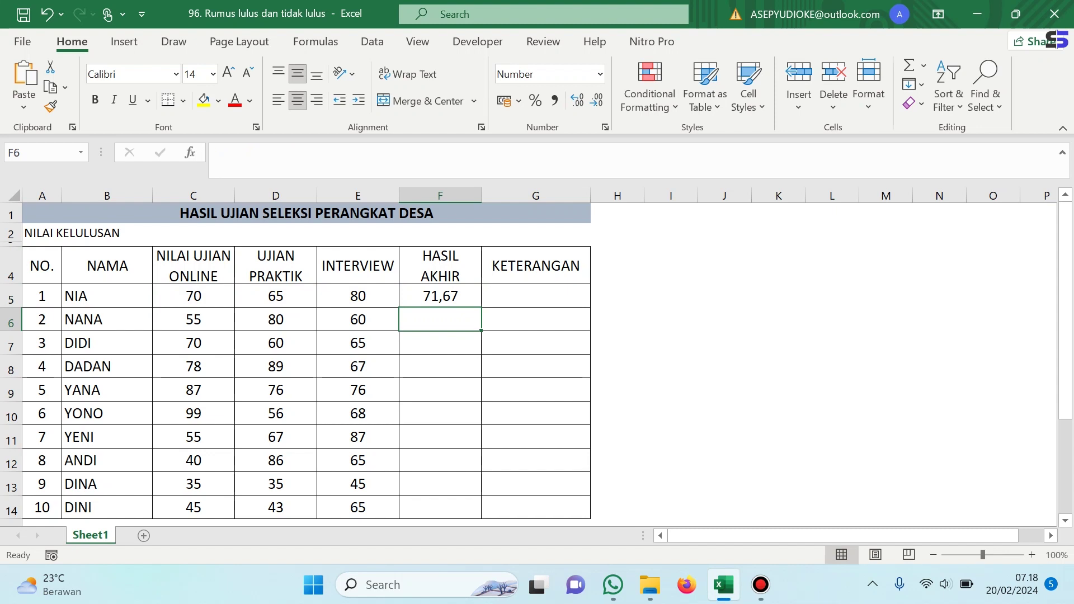
left_click(440, 296)
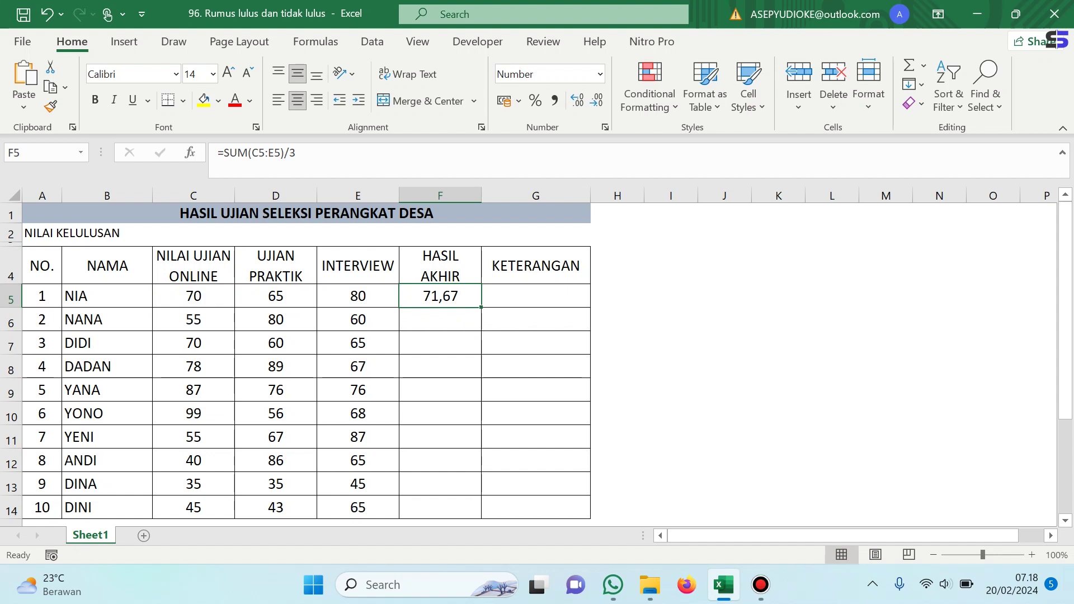
double_click(481, 307)
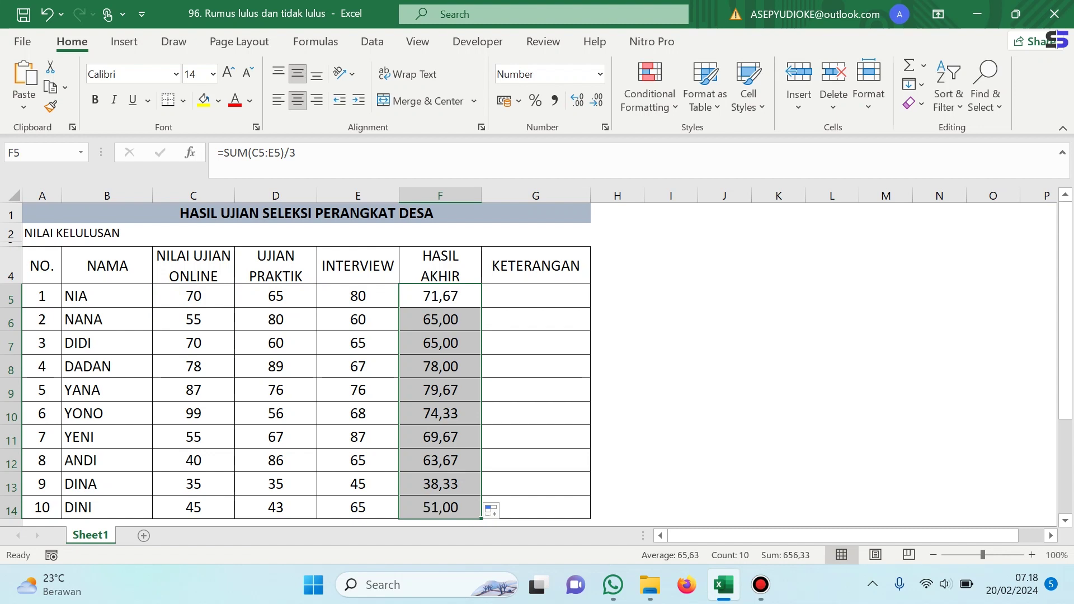
Begin an IF formula in the first KETERANGAN cell, G5, with the logical test F5>=75.
left_click(535, 295)
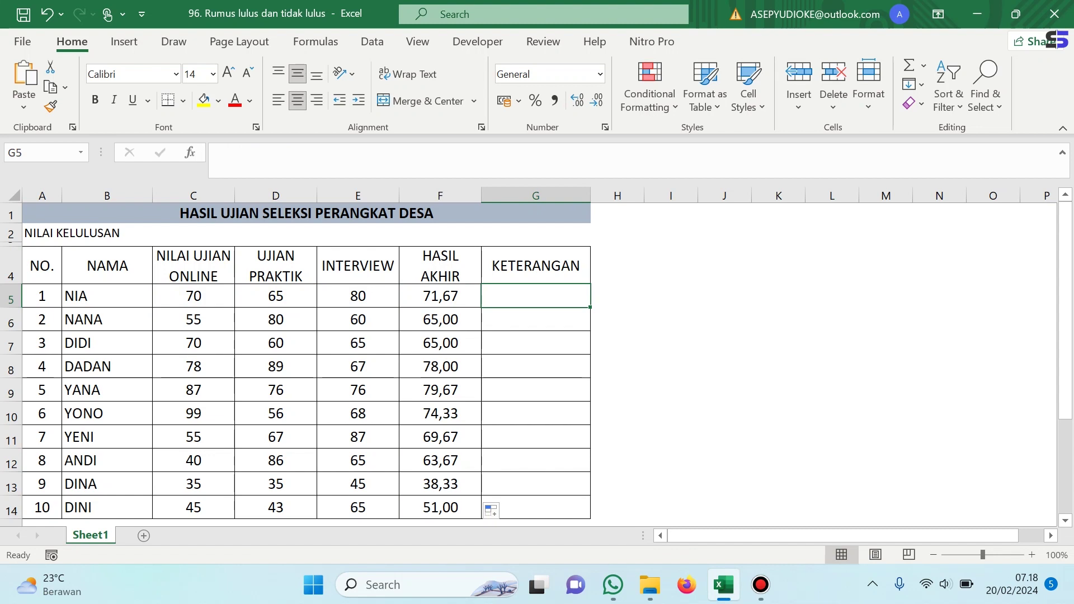
type("=")
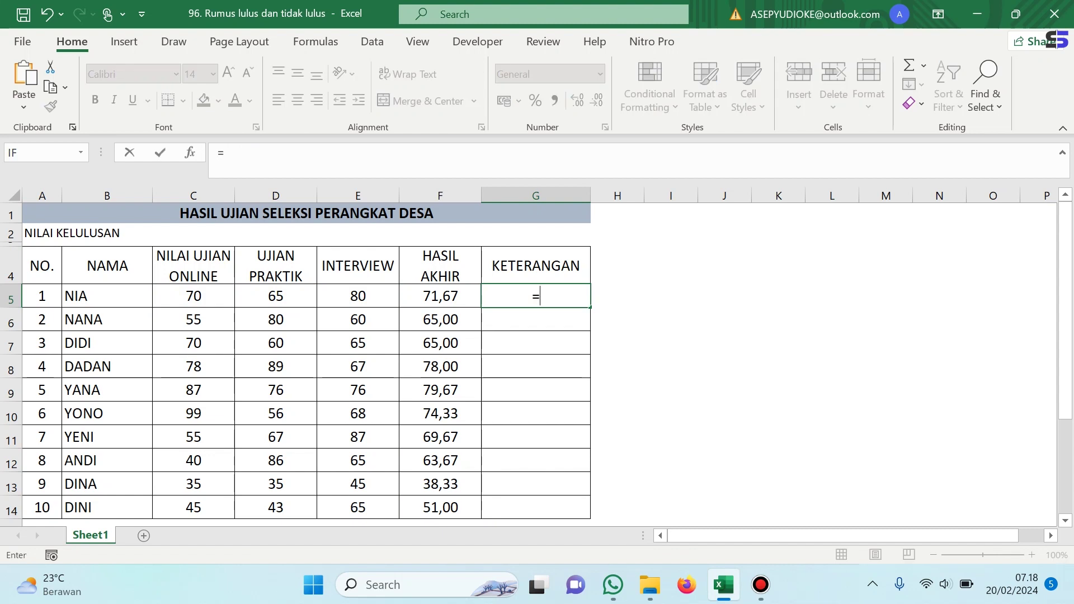
type("if")
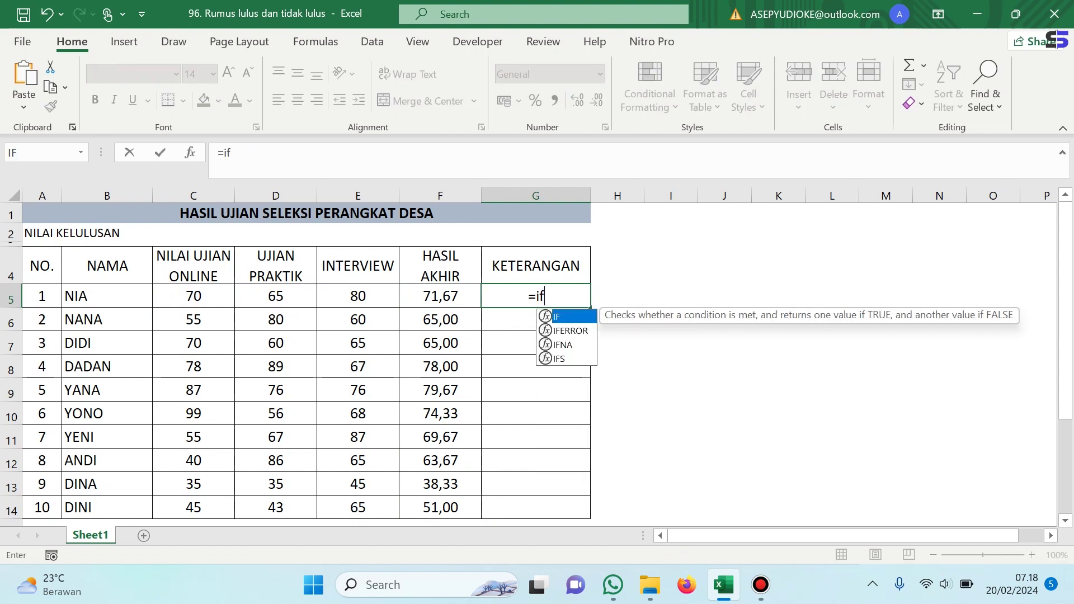
key("Tab")
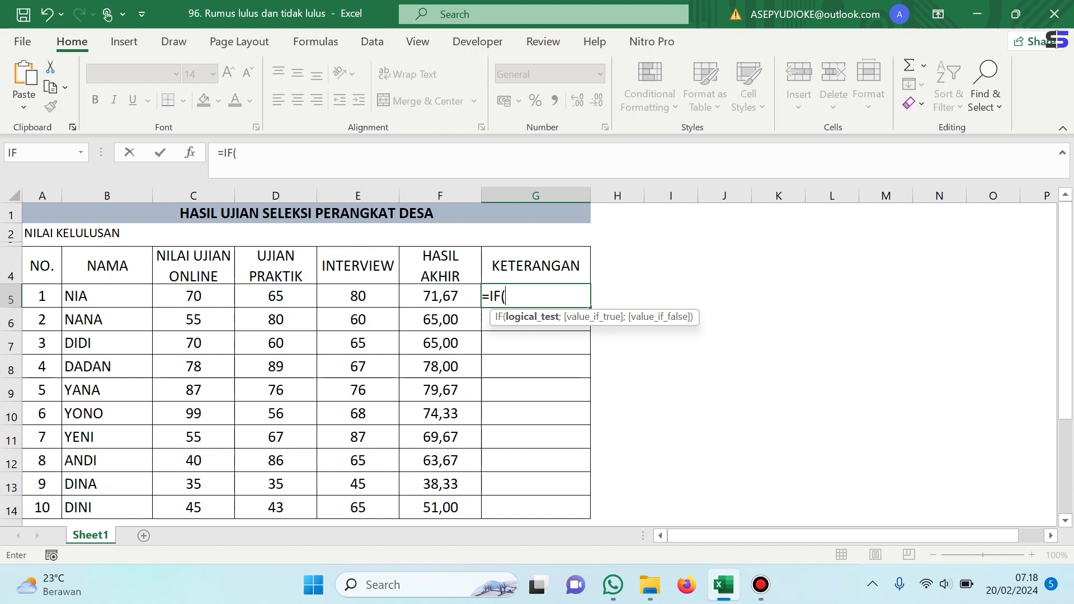
left_click(440, 296)
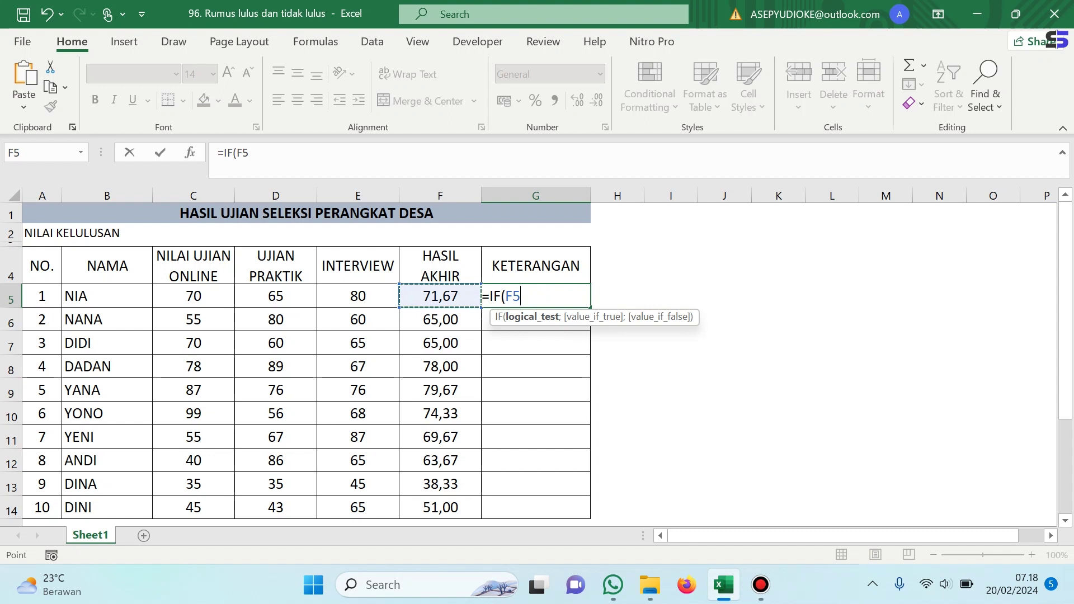
type(">=")
type("75")
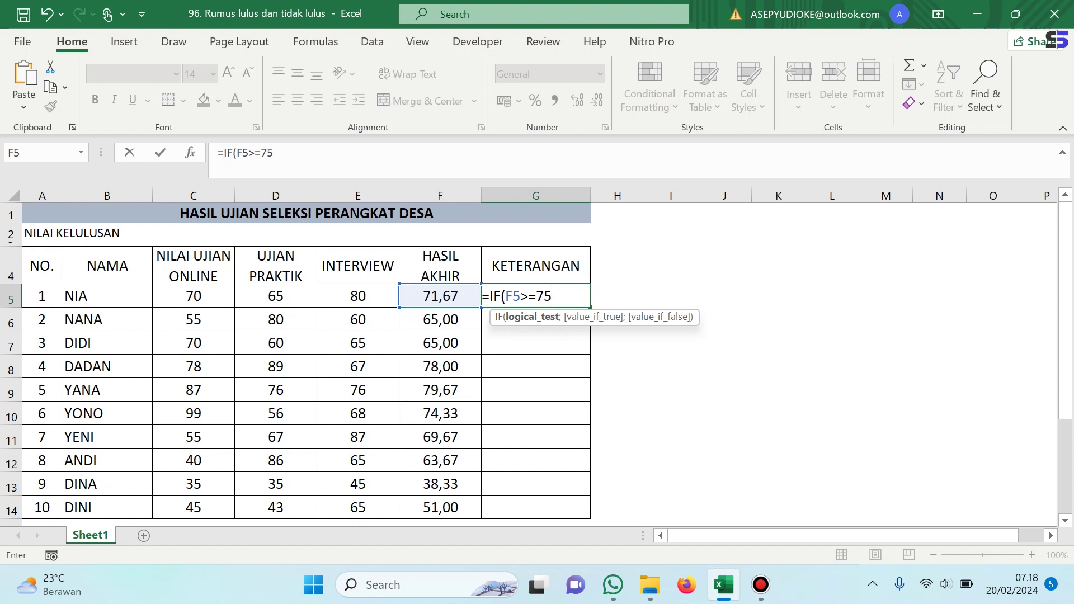
type(";")
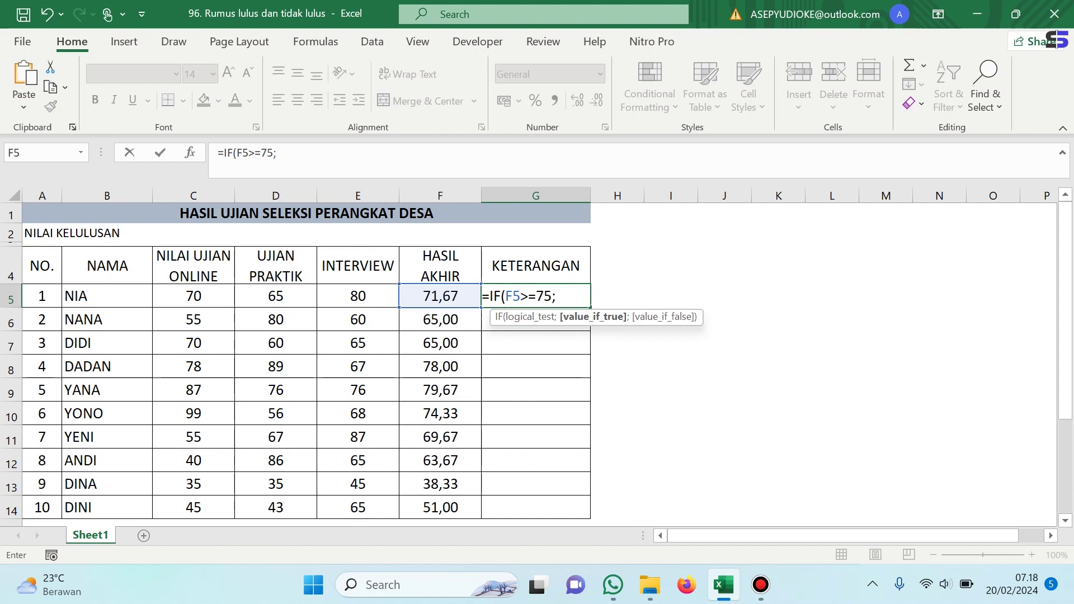
Complete the G5 formula with "LULUS" if true and "TIDAK LULUS" if false, and fill it down to G14.
type(" lu")
key("BackSpace")
key("BackSpace")
type("LULUS")
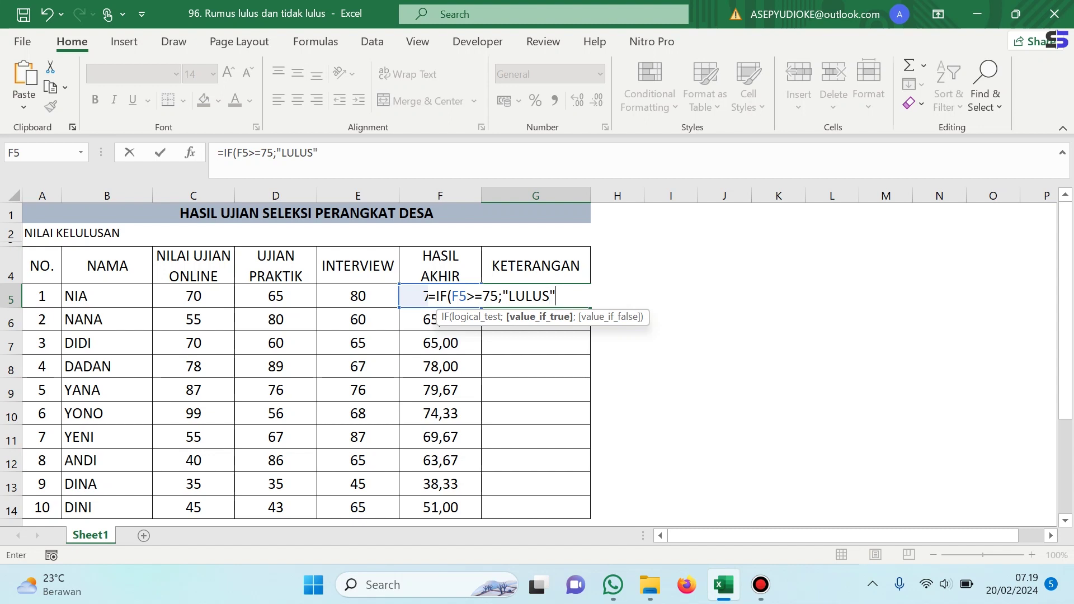
type("\";\"TI")
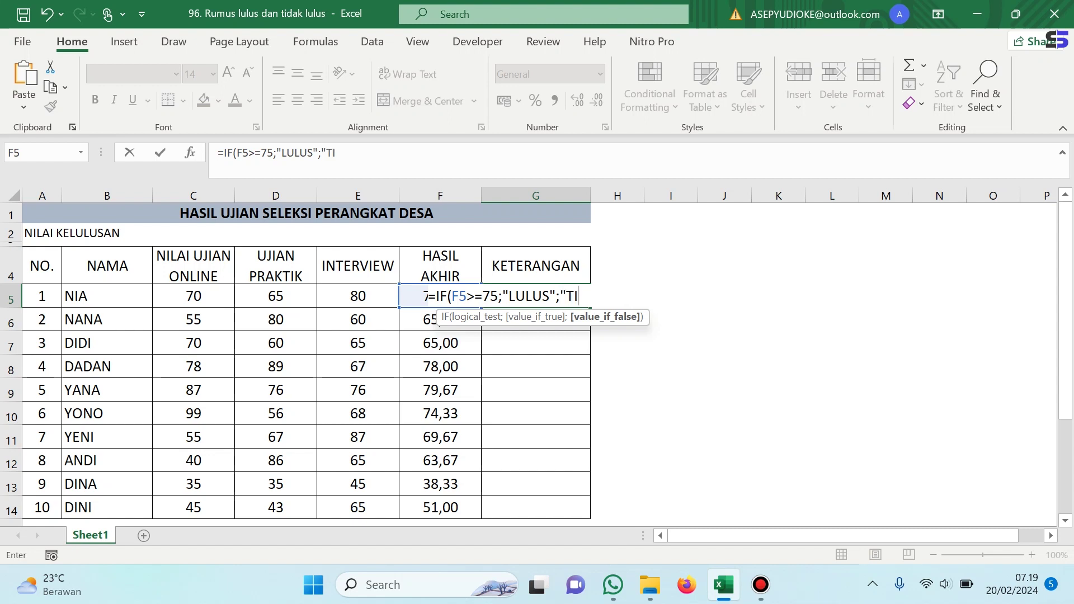
type("DAK LULU")
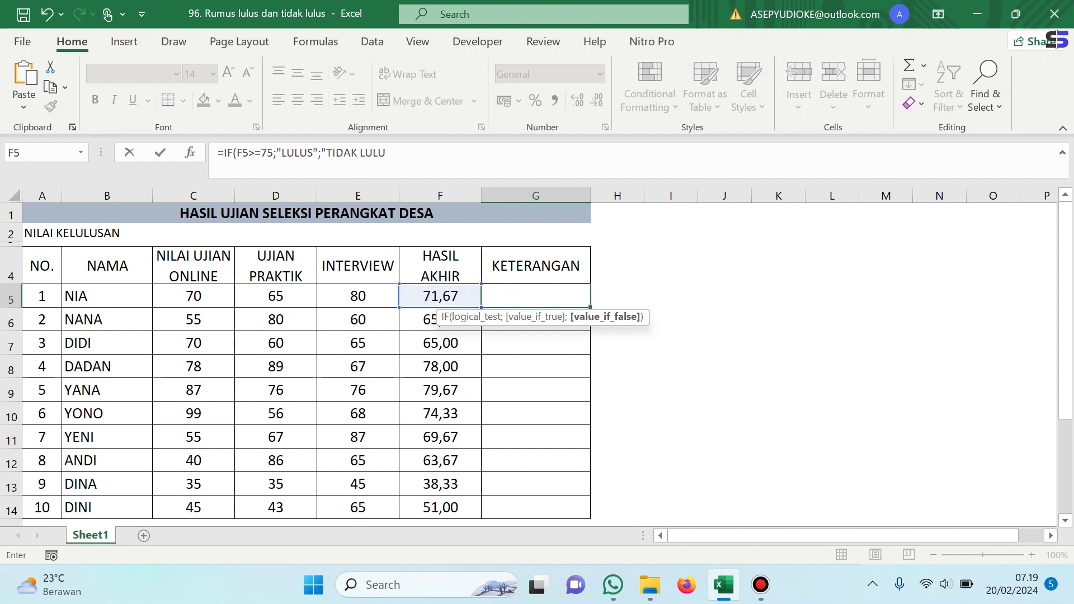
type("S\"")
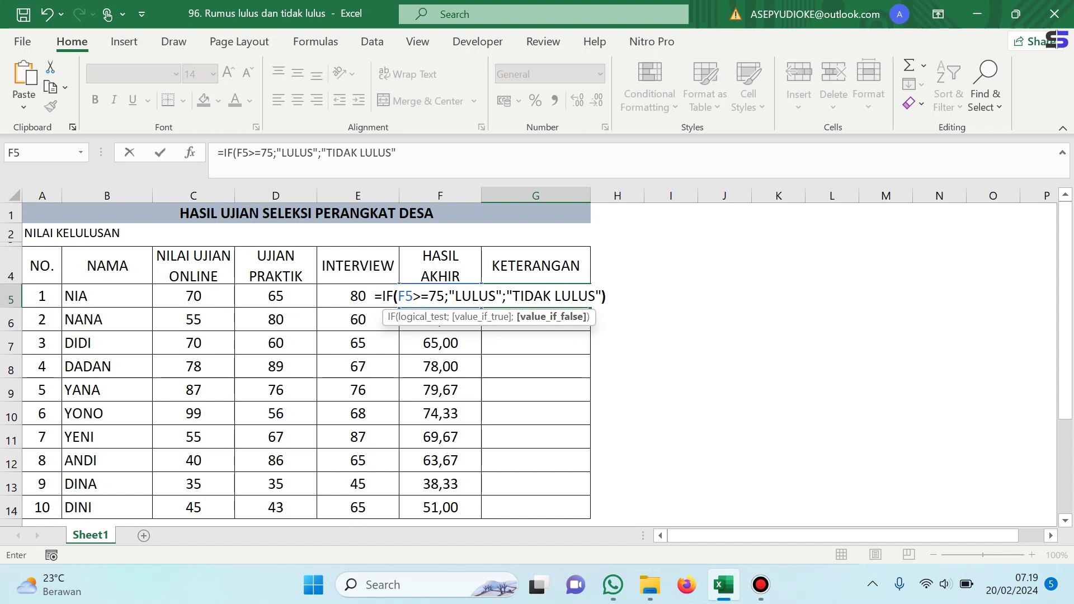
type(")")
key("Return")
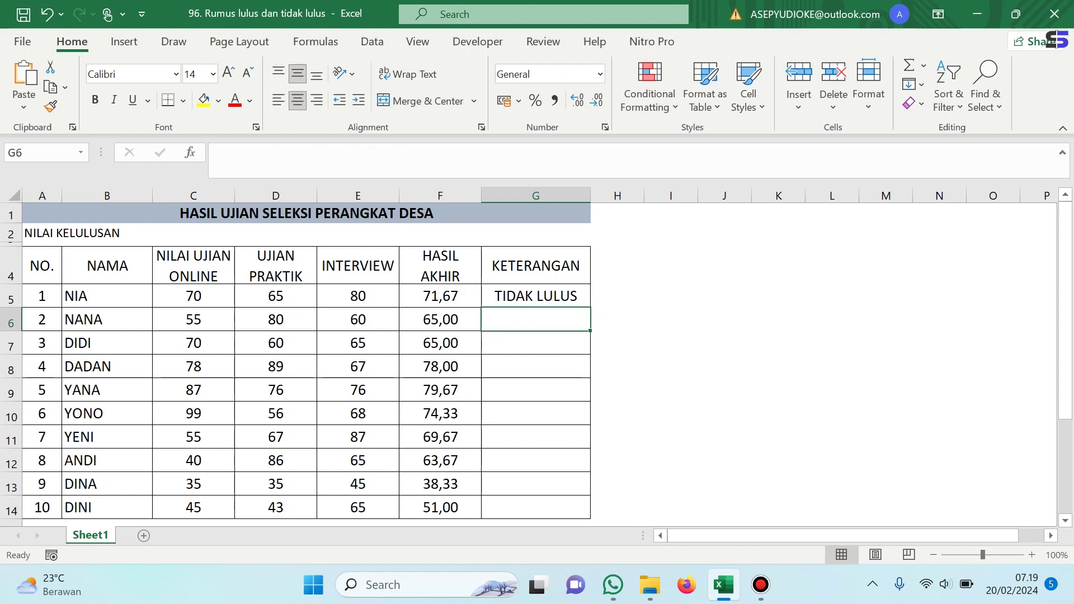
left_click(535, 296)
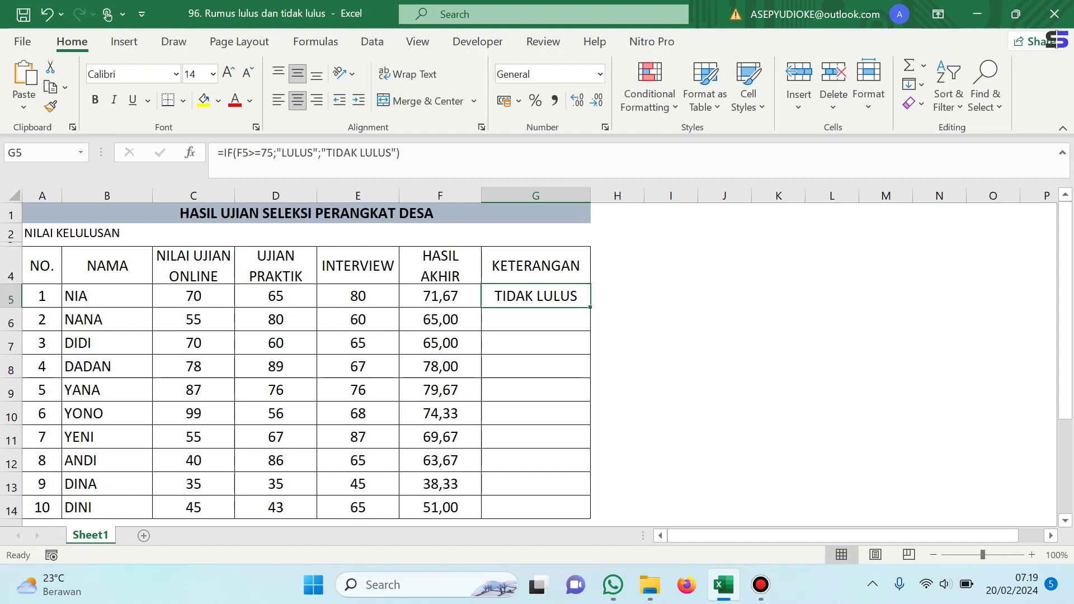
left_click_drag(590, 307, 587, 514)
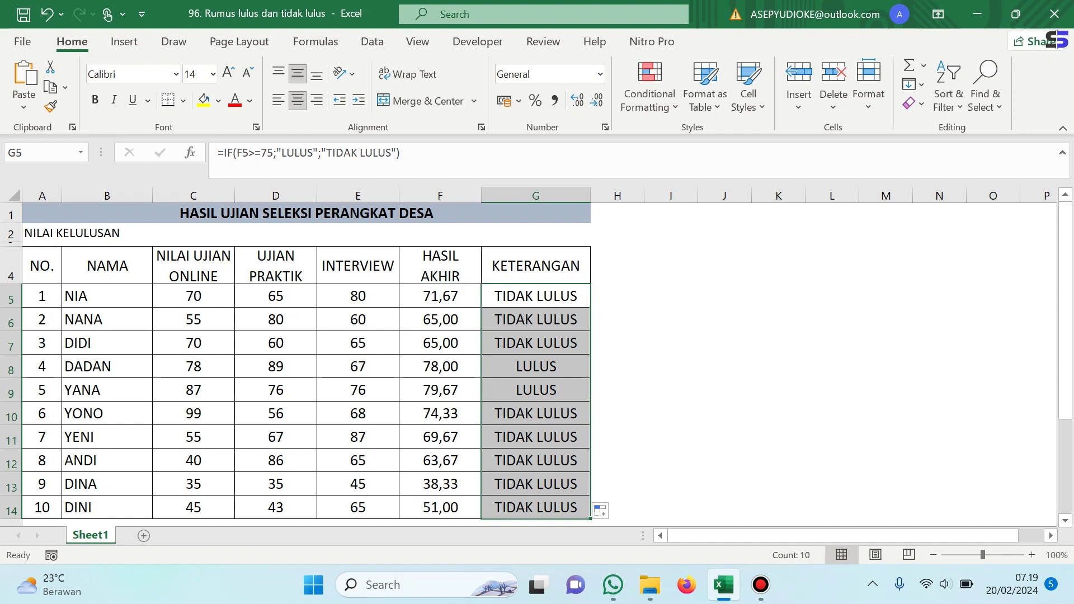
Check the formulas in G5 and G8, and undo the fill and the IF formula entry in the KETERANGAN column.
left_click(536, 296)
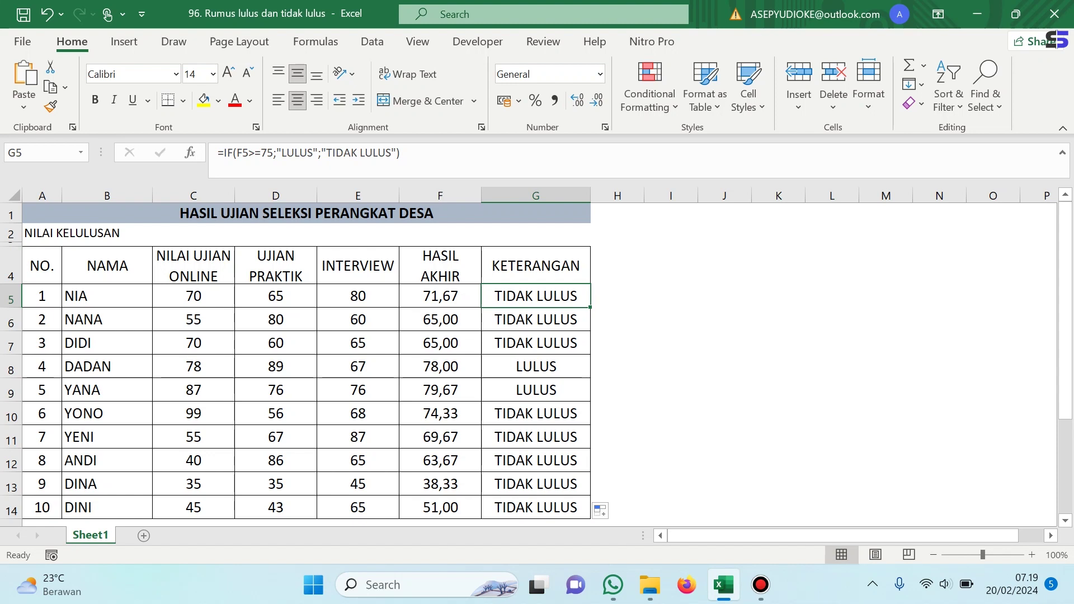
left_click(535, 366)
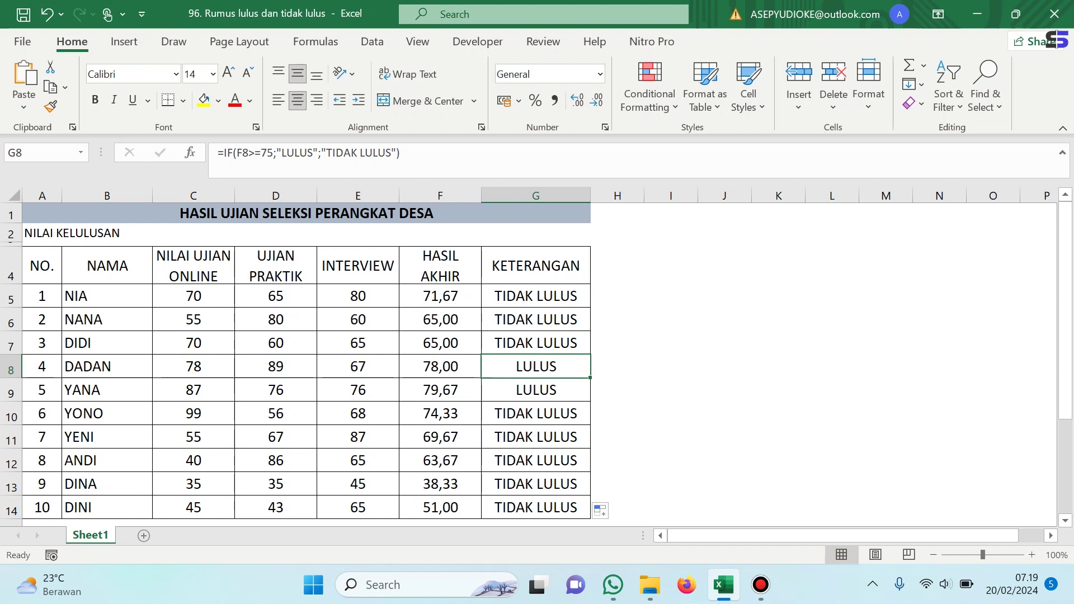
key("ctrl+z")
key("ctrl+z")
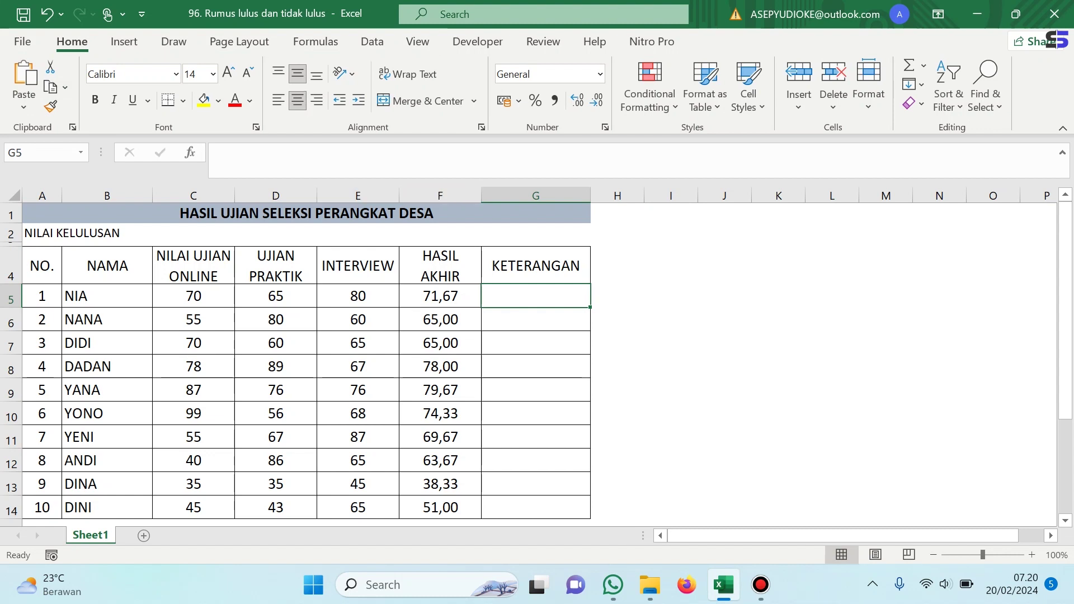
Insert the logical IF function in G5 with F5 as the test, "LULUS" if true and "TIDAK LULUS" if false.
left_click(315, 41)
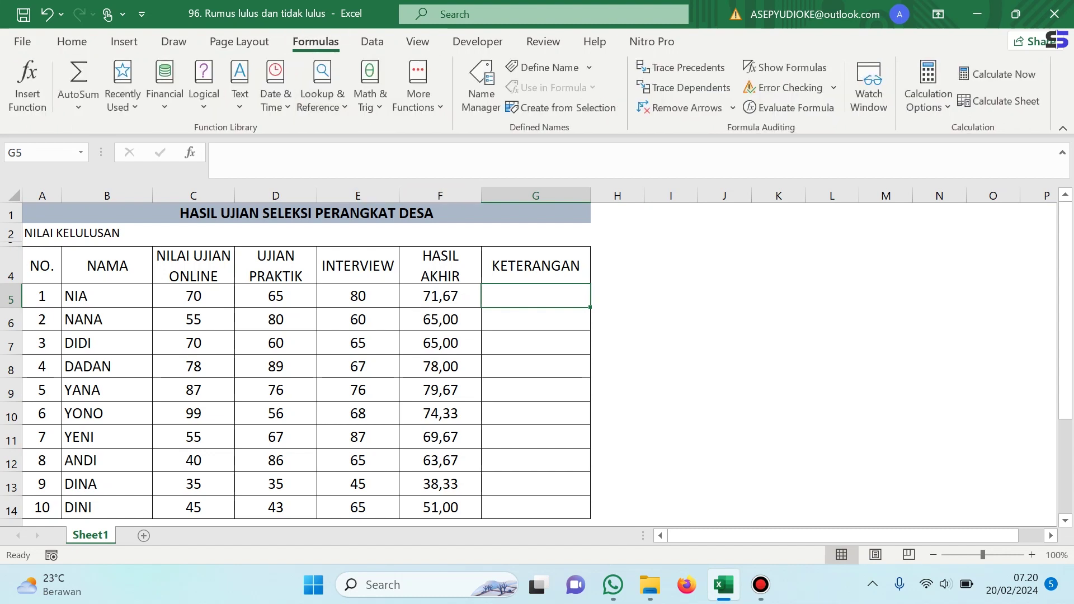
left_click(204, 87)
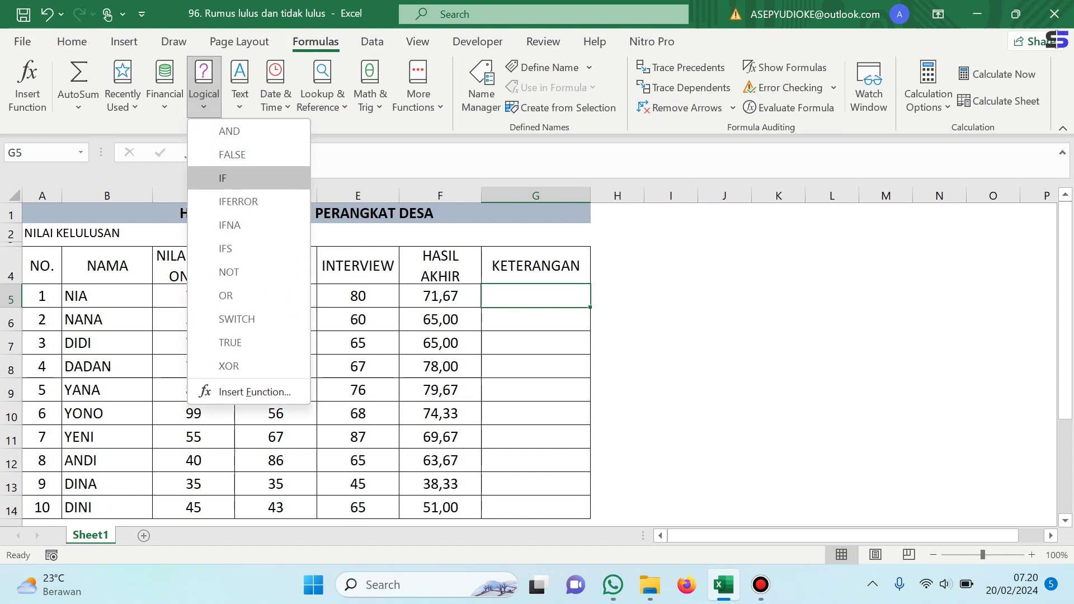
left_click(235, 178)
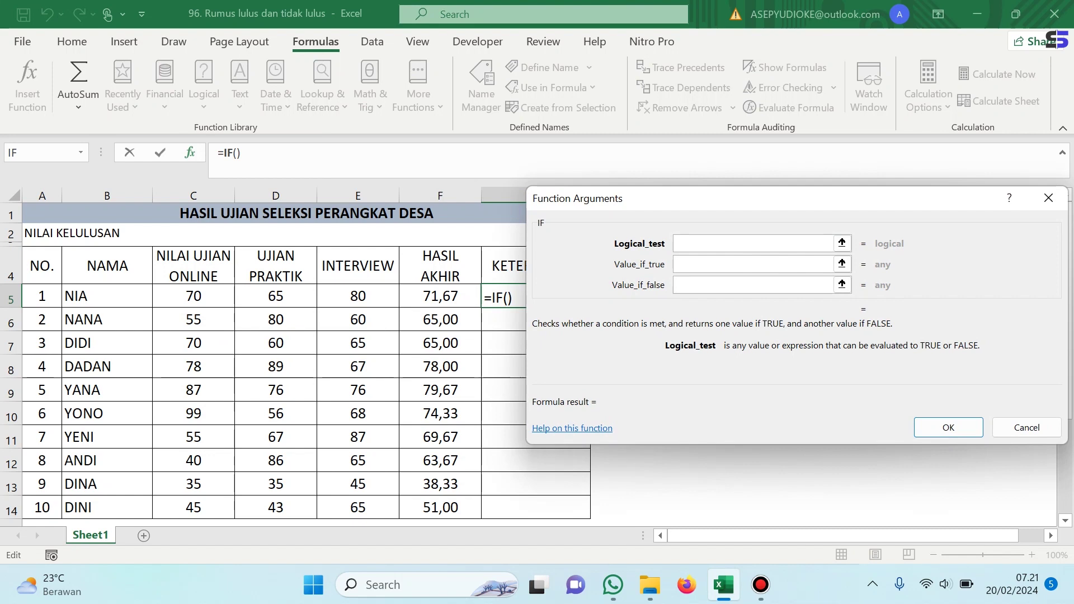
left_click(440, 295)
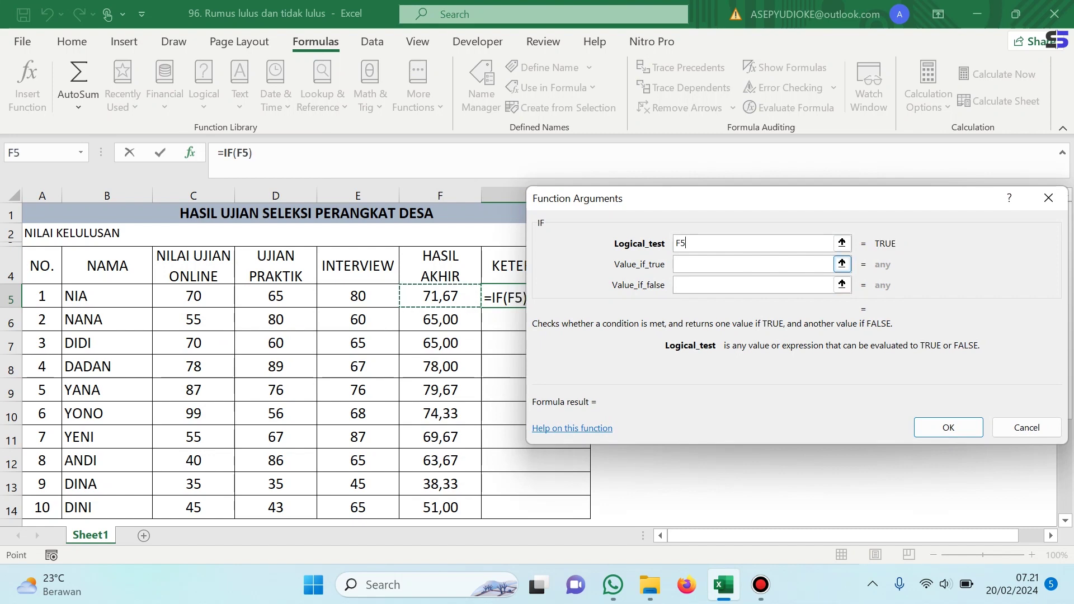
key("Tab")
type("LULUS")
key("Tab")
type("TIDAK LULUS")
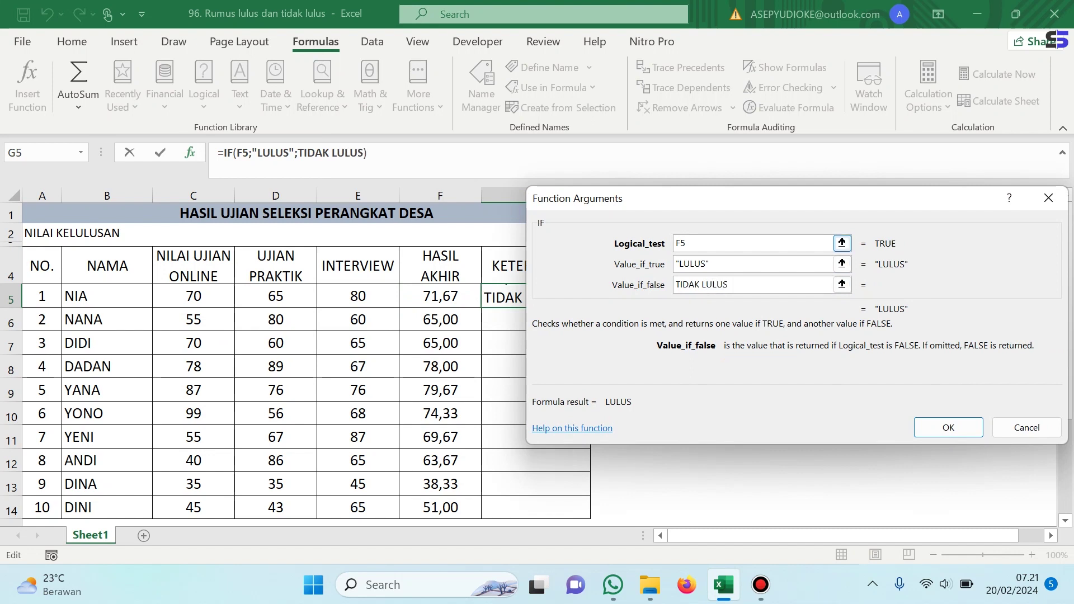
Extend the IF function's logical test to F5>=75 and apply the function to G5.
left_click(816, 243)
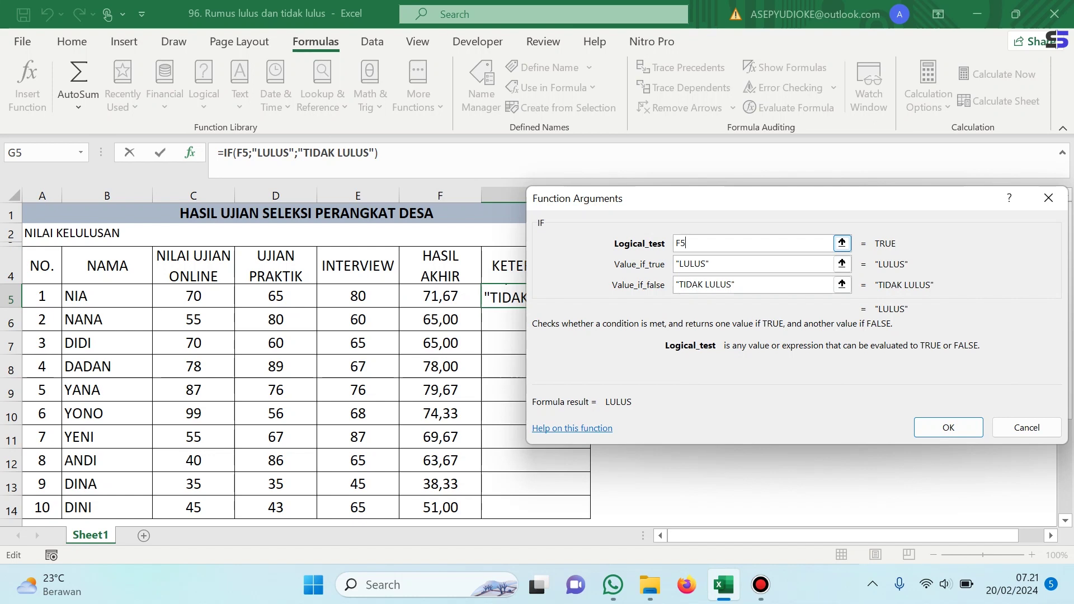
type(">=")
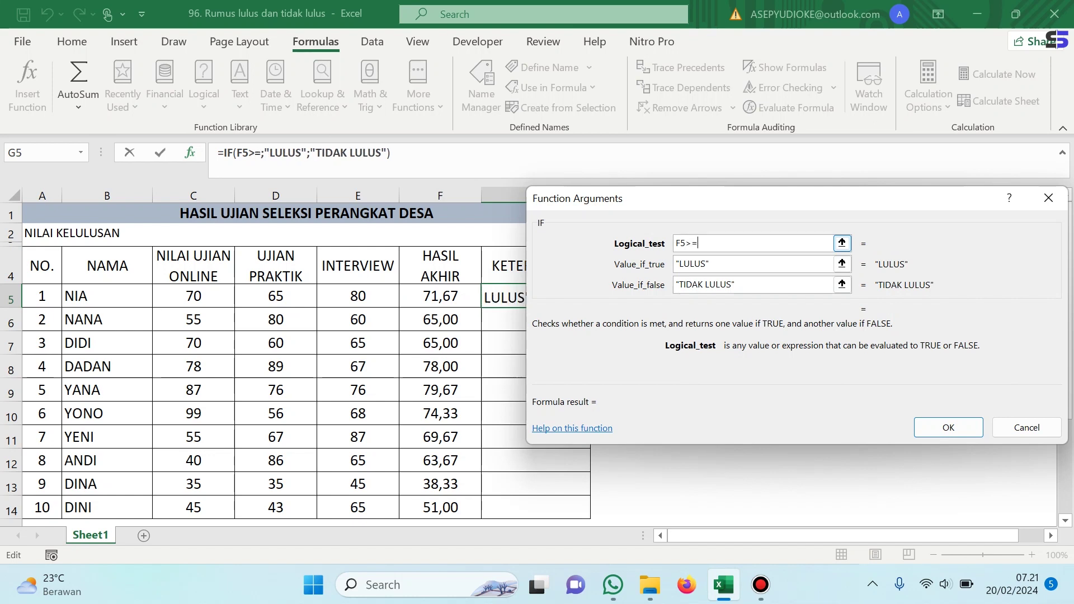
type("75")
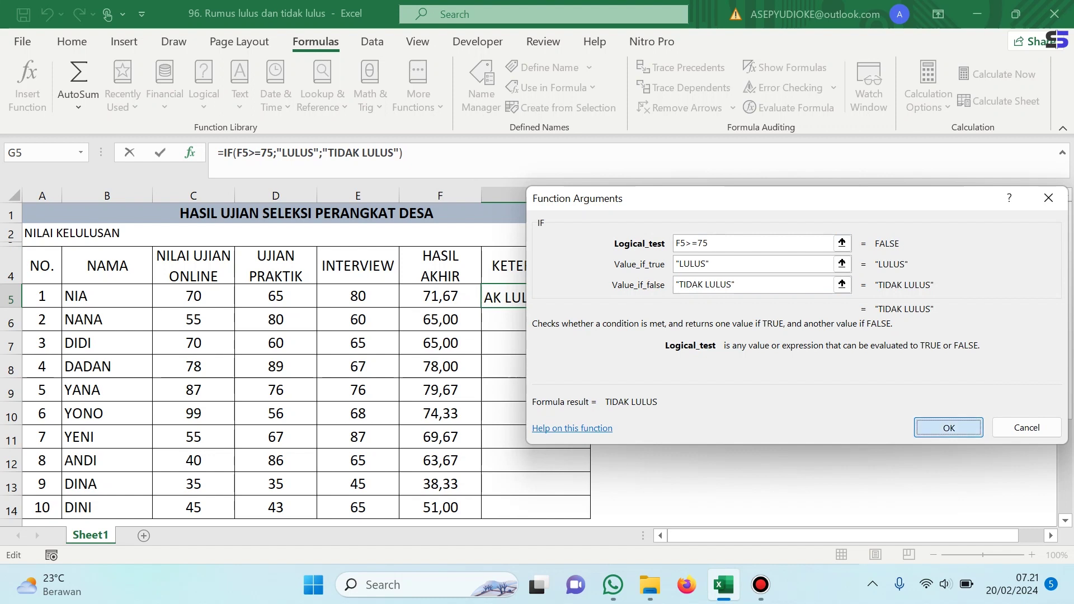
left_click(948, 427)
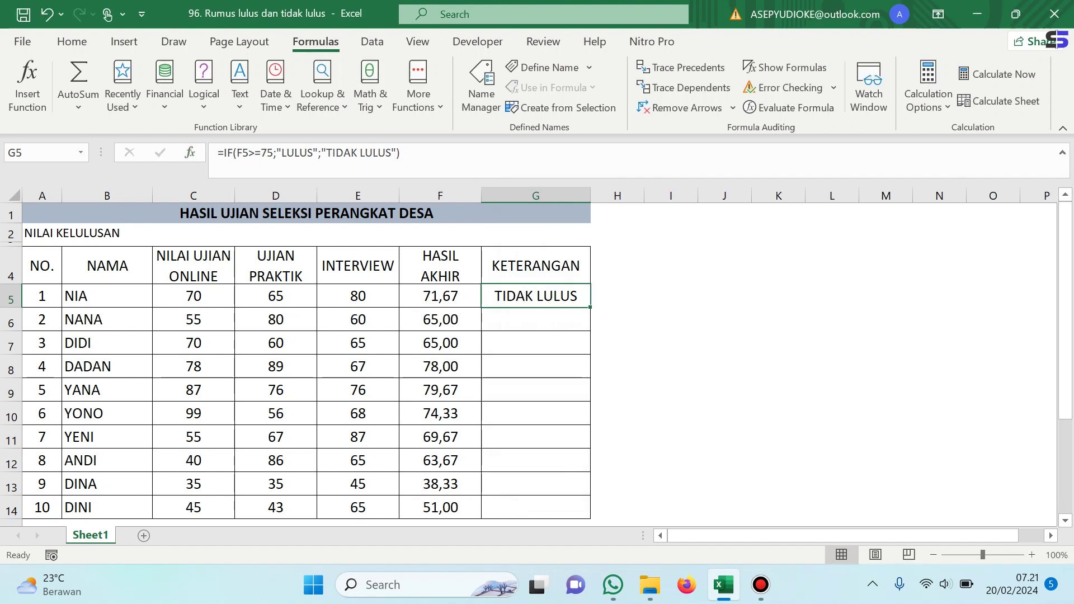
Fill the G5 formula down through the rest of the KETERANGAN column.
double_click(590, 306)
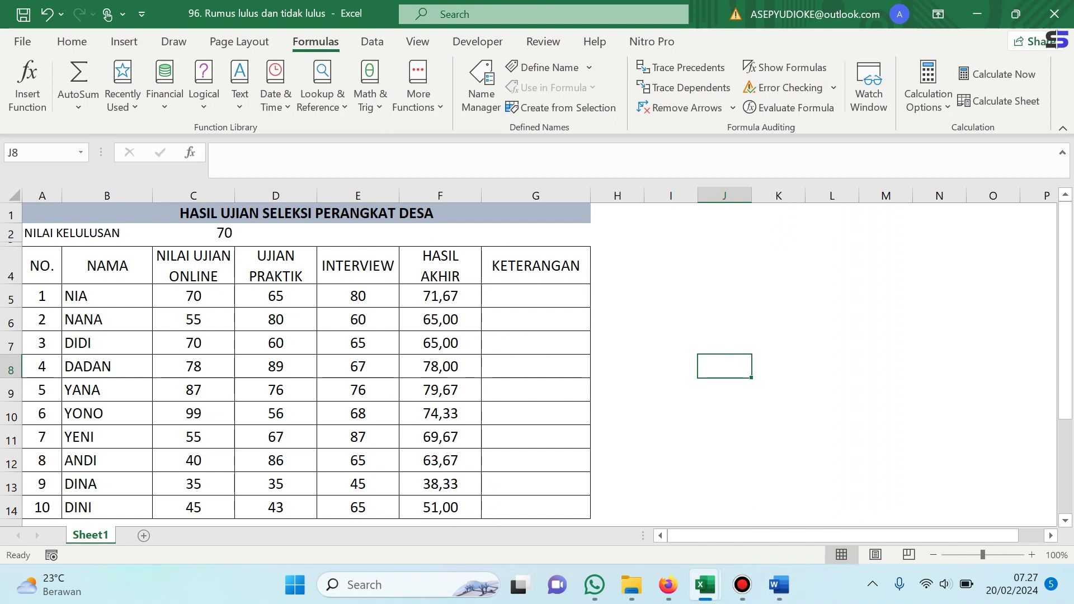
Start an IF formula in G5 that tests F5>=$C$2, using an absolute reference to the NILAI KELULUSAN cell.
left_click(536, 296)
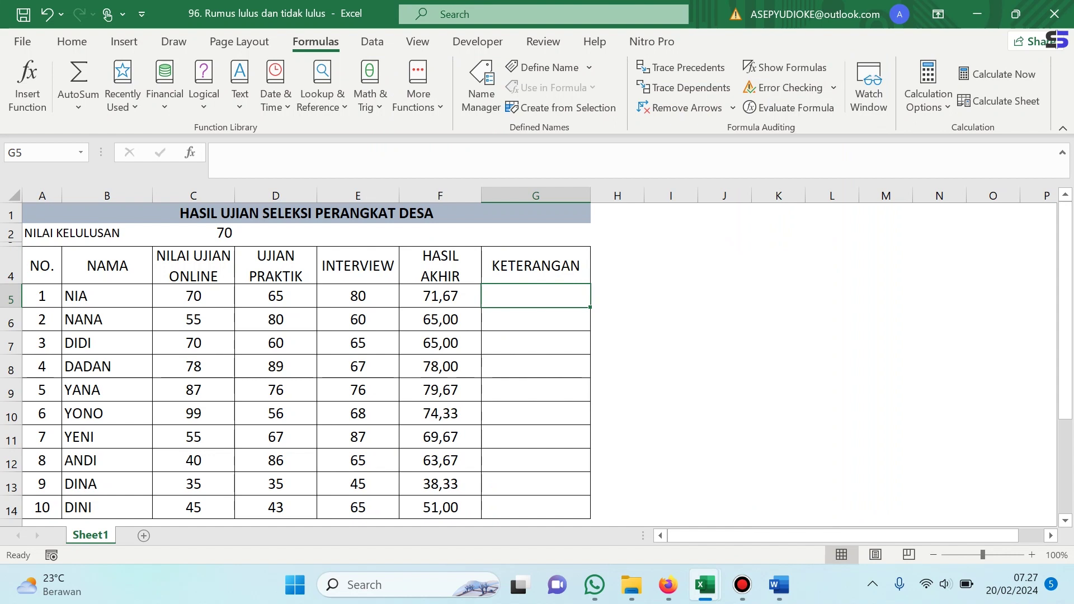
left_click(193, 233)
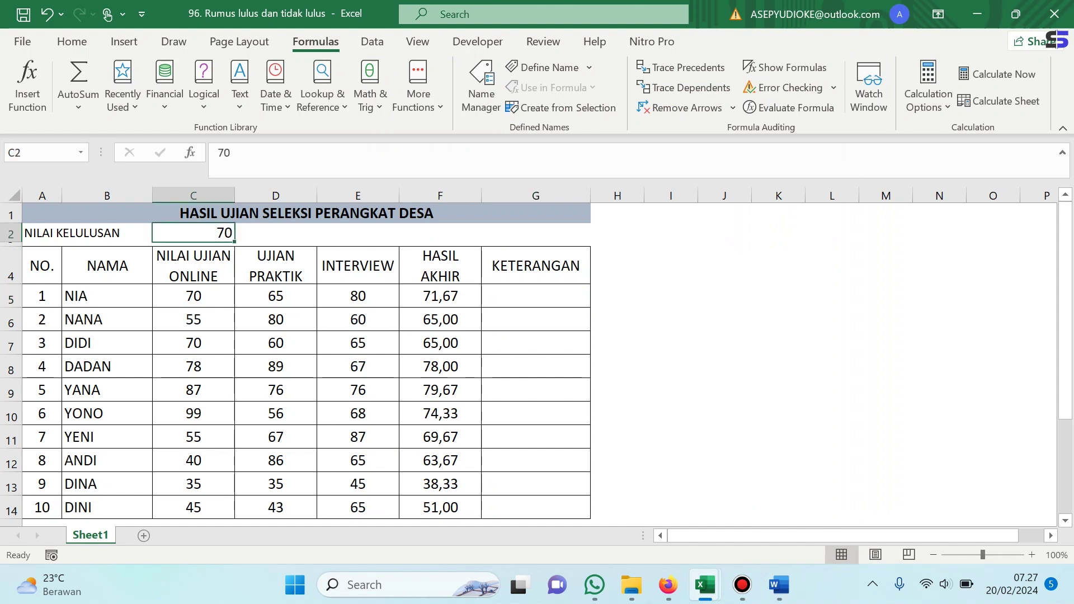
left_click(536, 296)
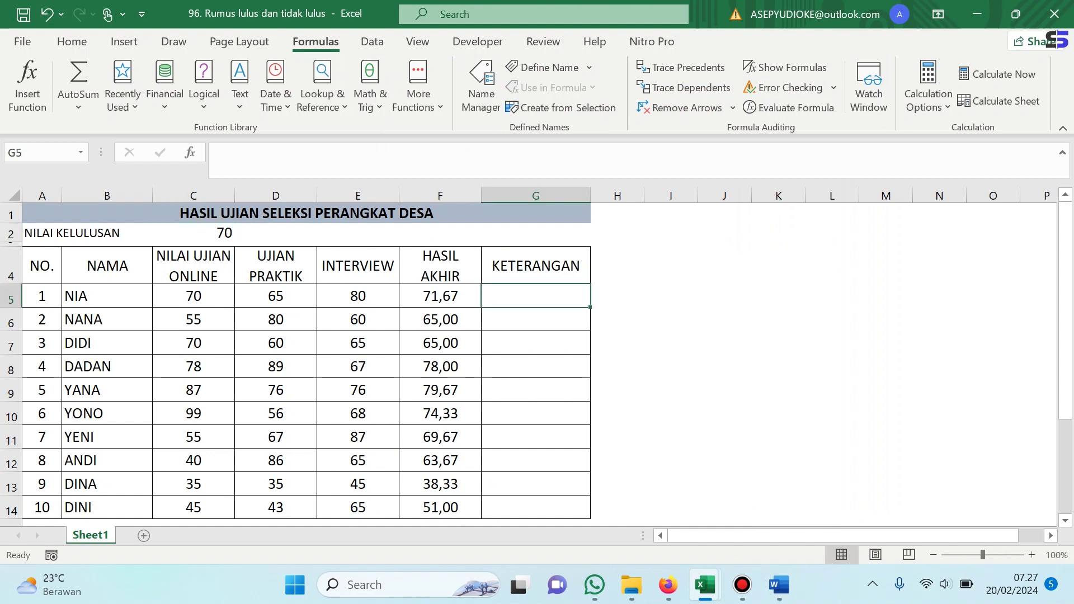
type("=")
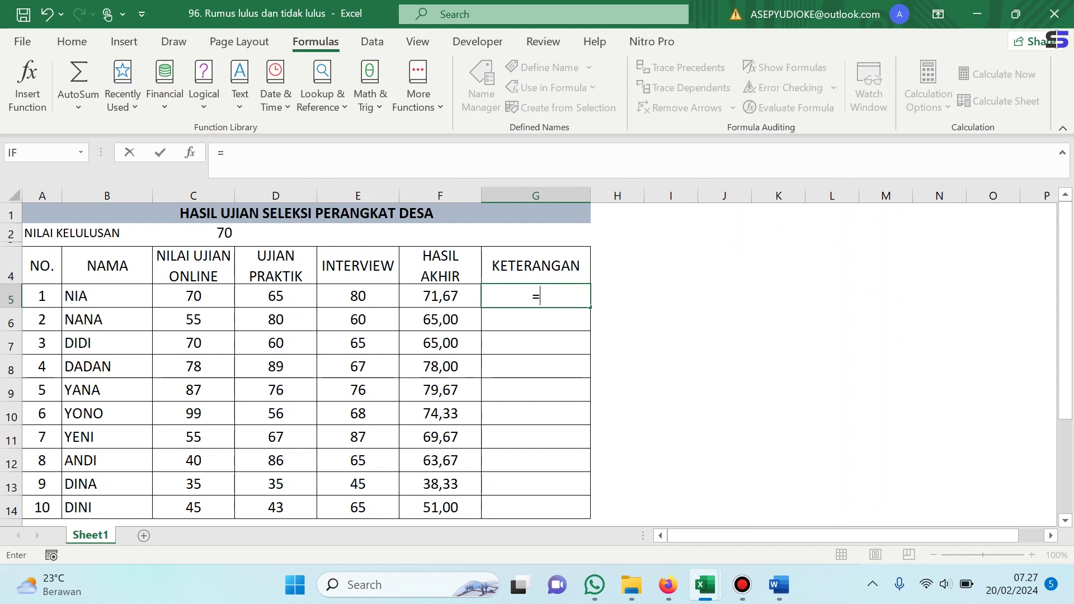
type("IF")
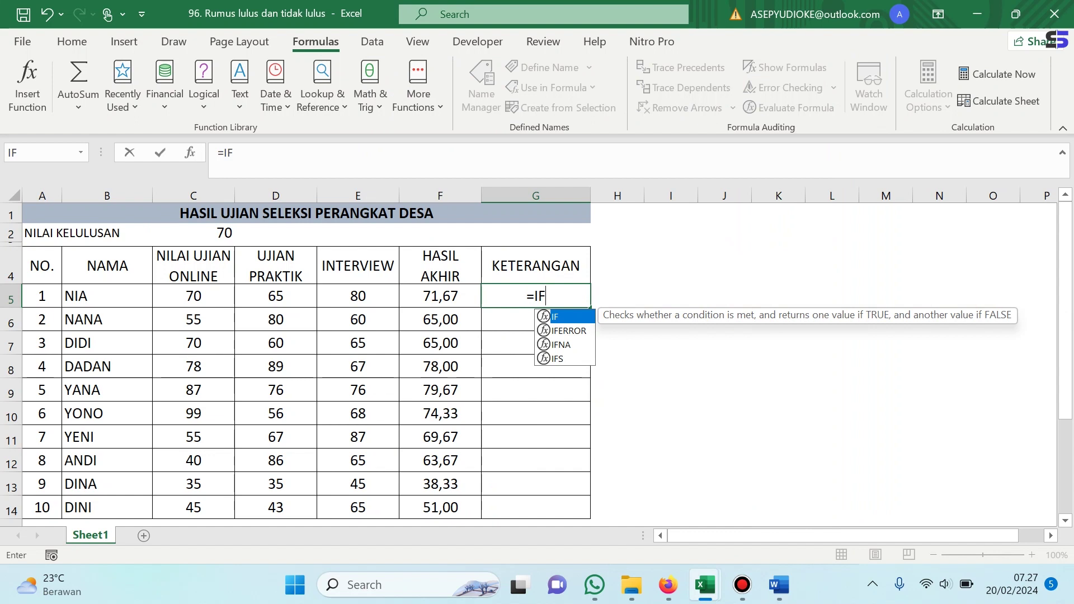
type("(")
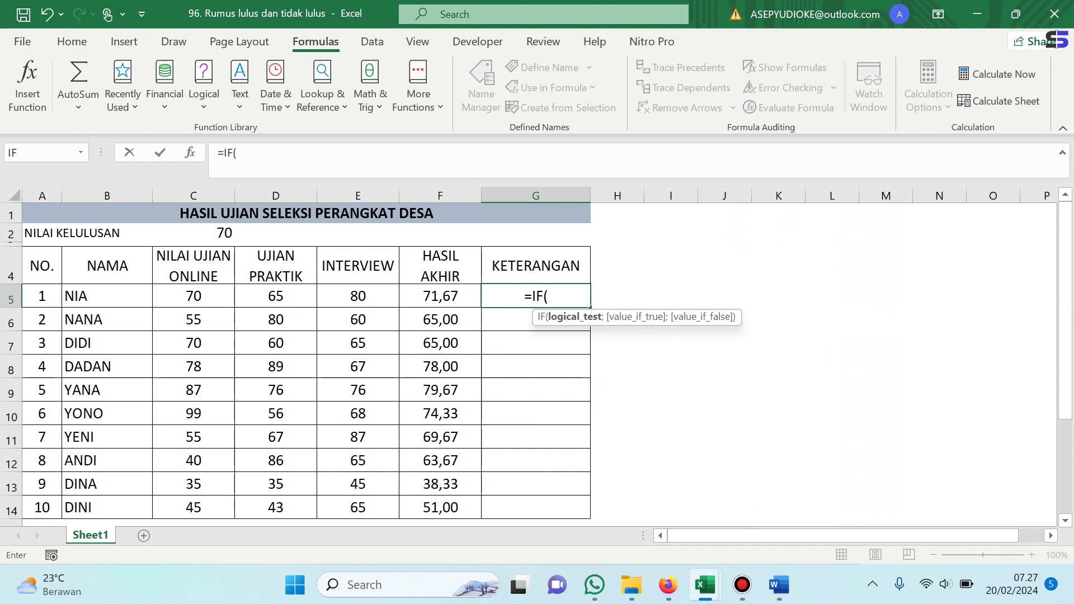
key("Left")
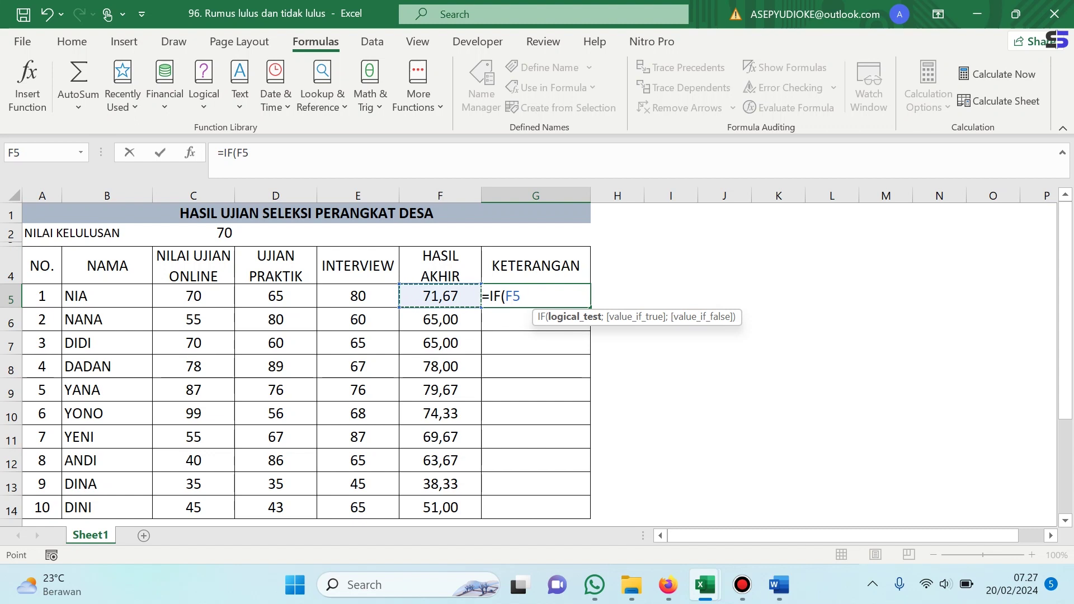
type(">=")
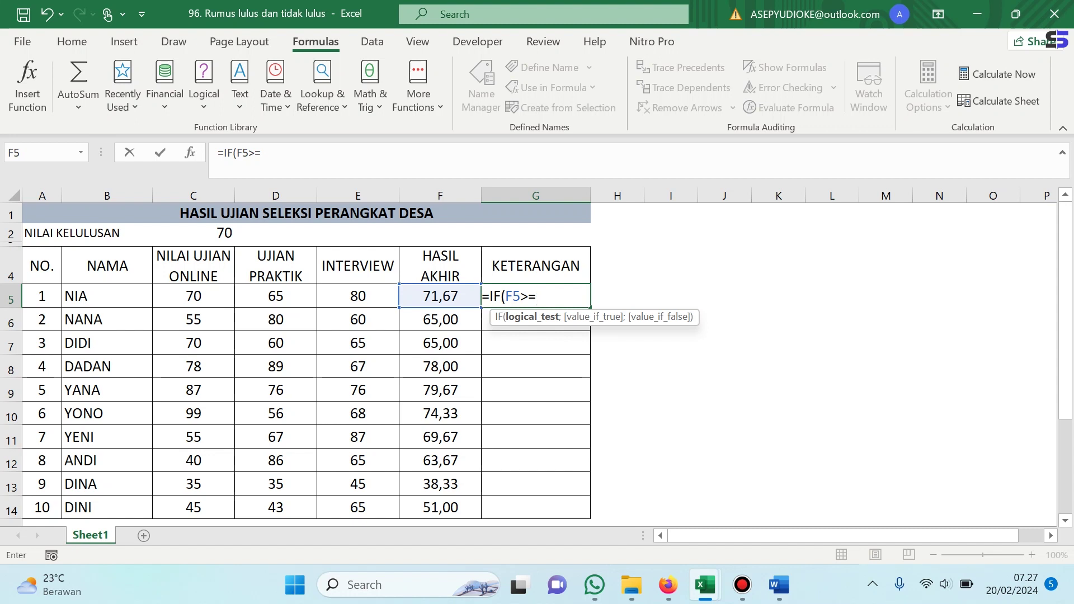
left_click(194, 232)
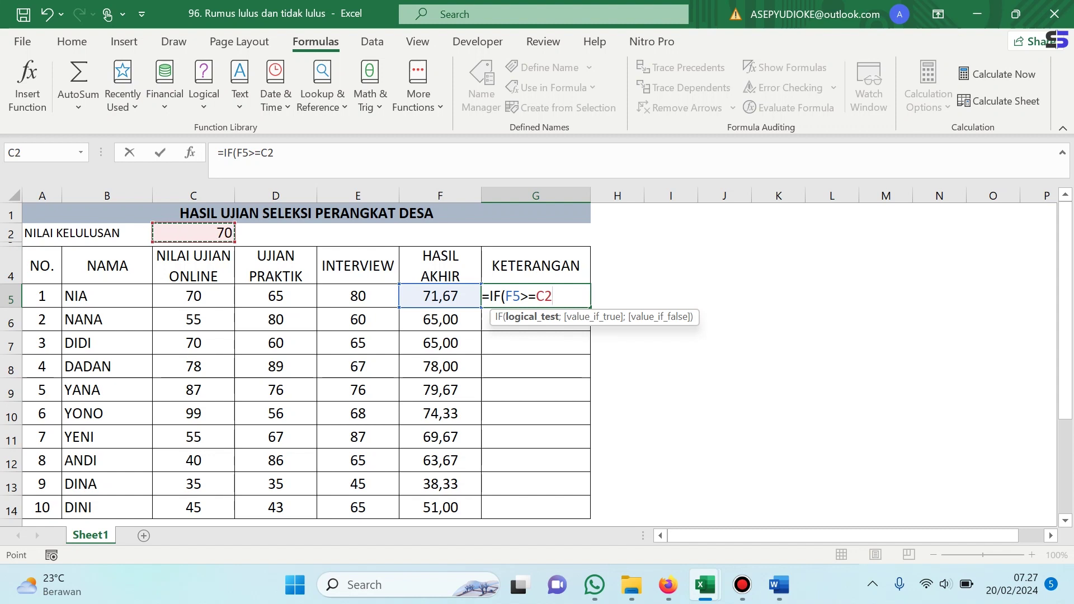
key("F4")
type(";")
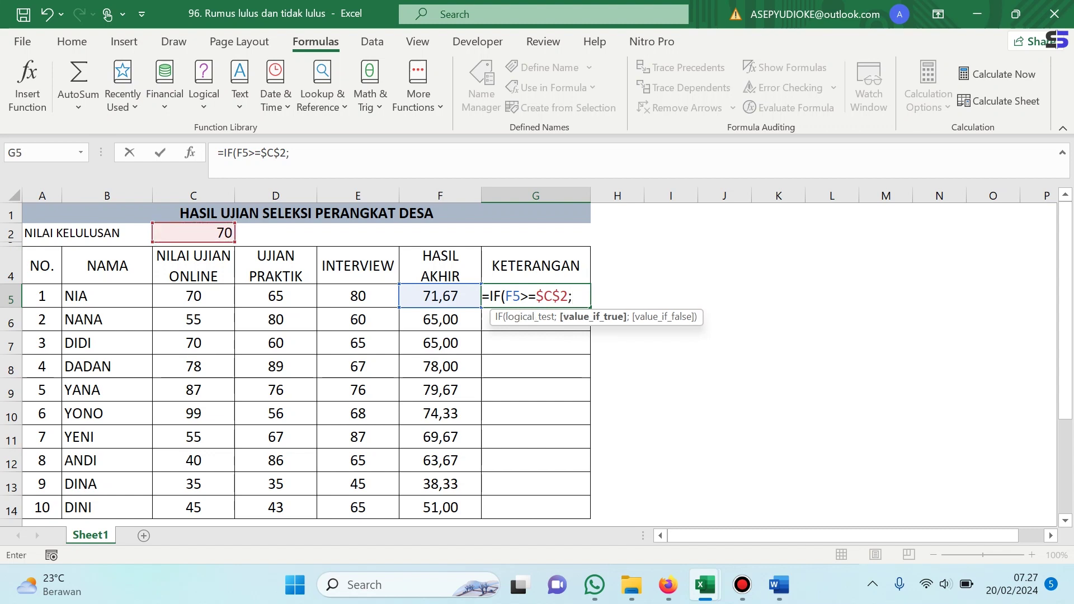
Complete the G5 formula with "LULUS" if true and "TIDAK LULUS" if false, and fill it down to G14.
type("\"LULUS")
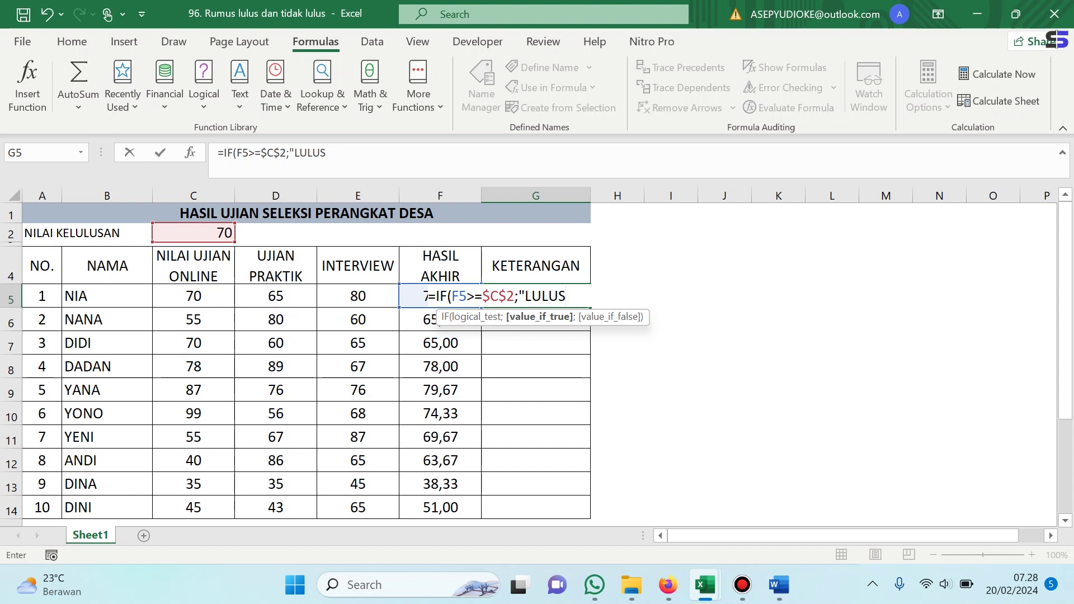
type("\";\"TIDAK")
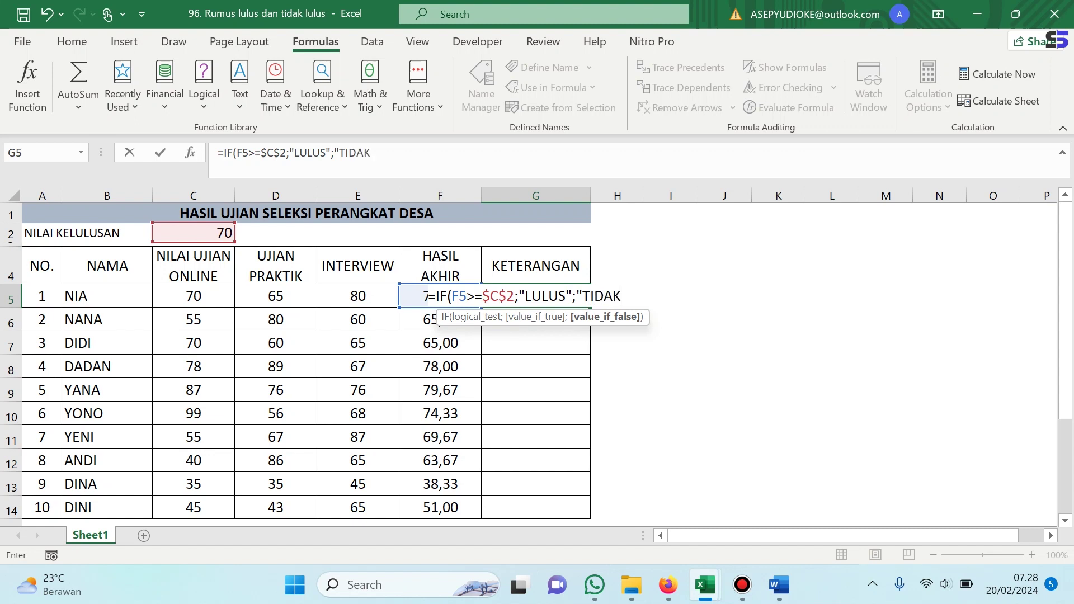
type(" LULUS")
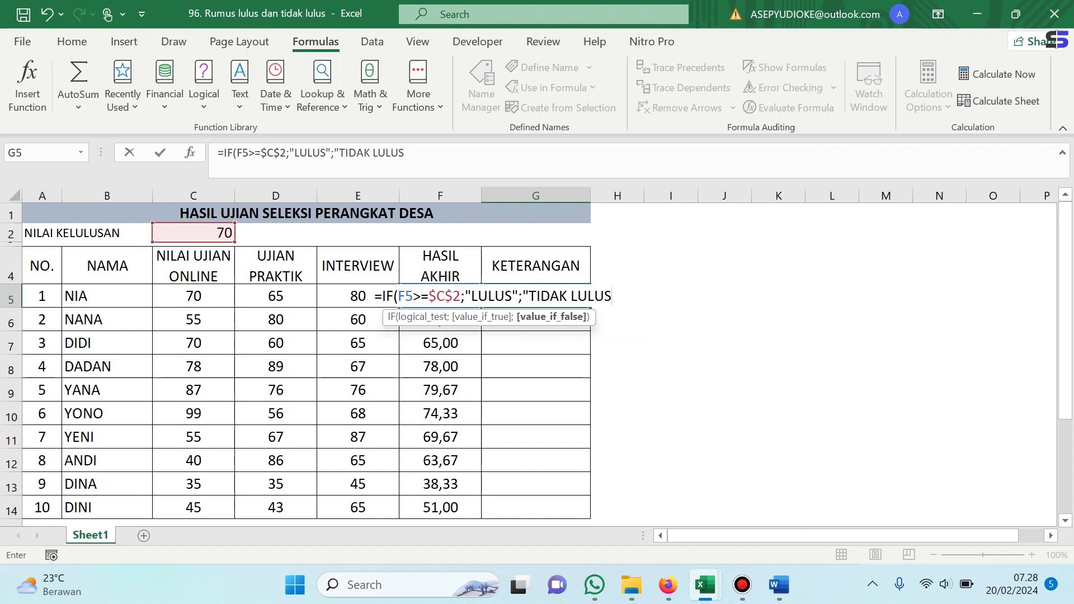
type("\")")
key("Return")
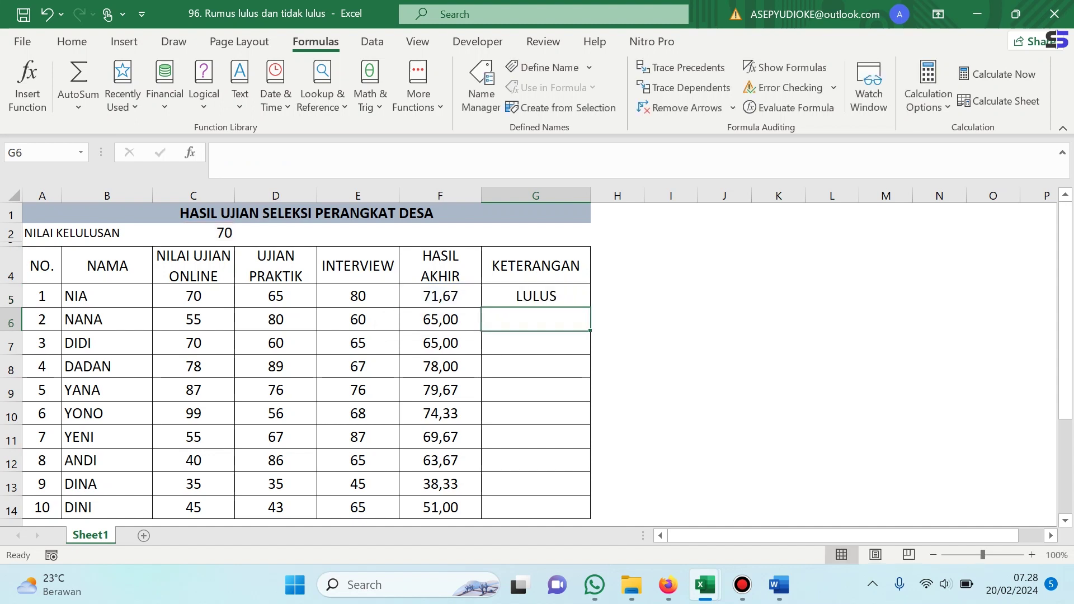
left_click(536, 296)
left_click_drag(589, 307, 582, 510)
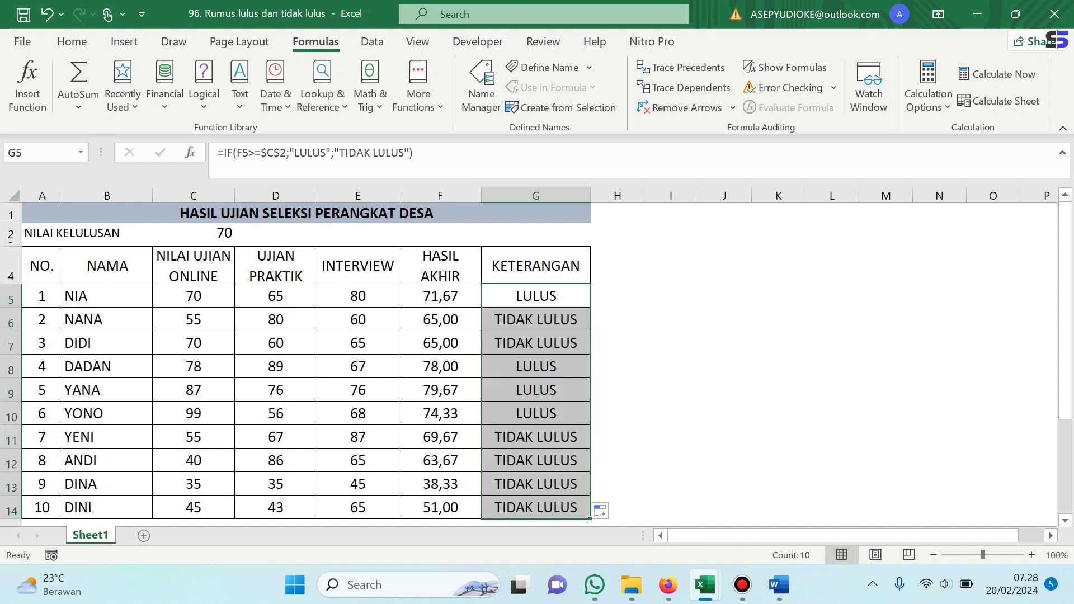
Check the formulas in G5 and G6 and the passing score in C2 that they refer to.
left_click(535, 295)
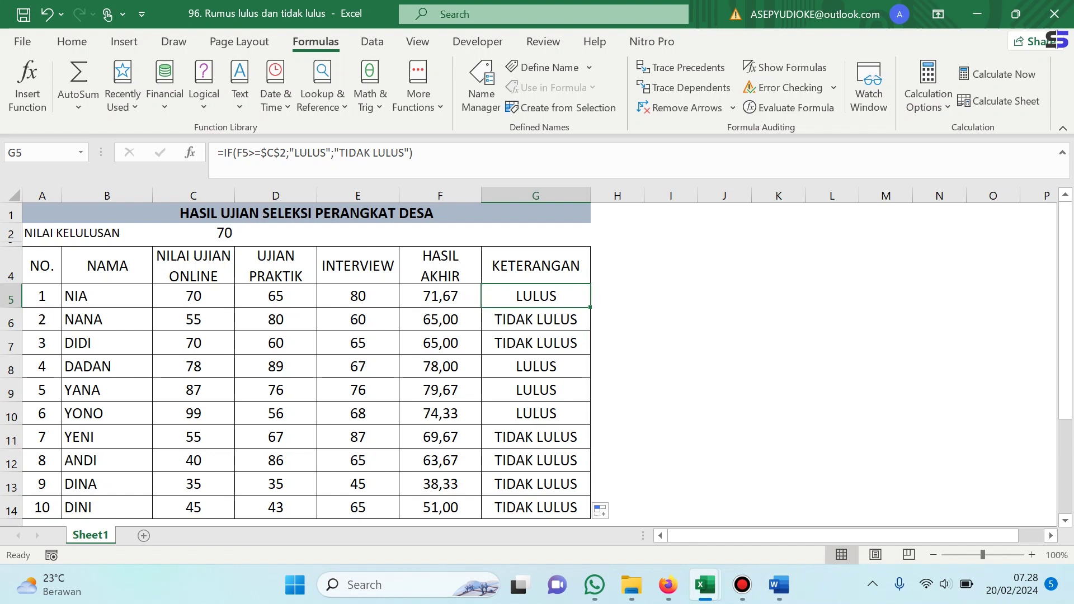
left_click(535, 320)
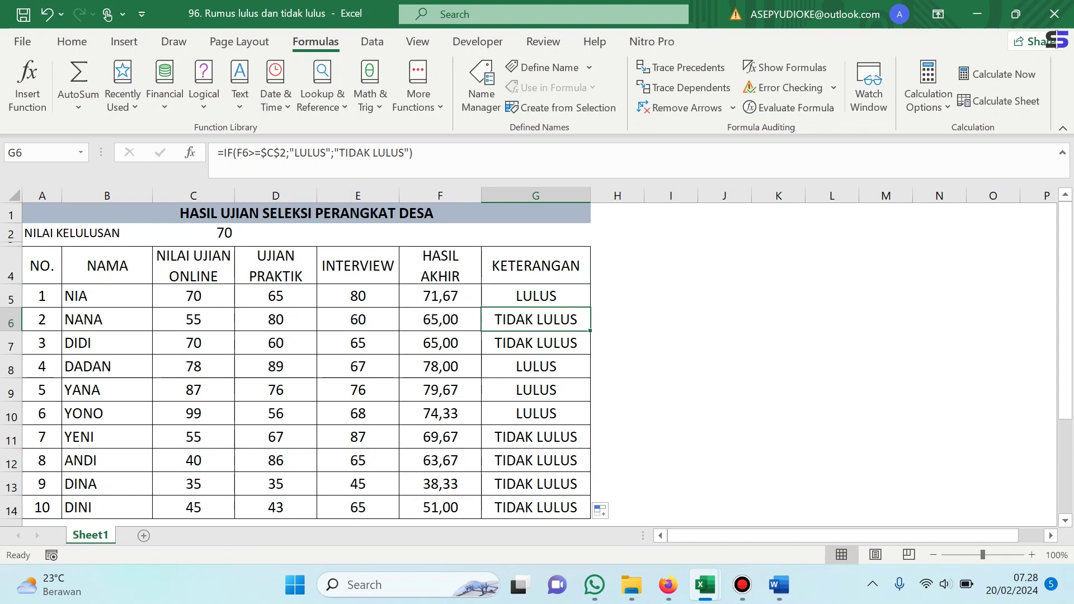
left_click(193, 233)
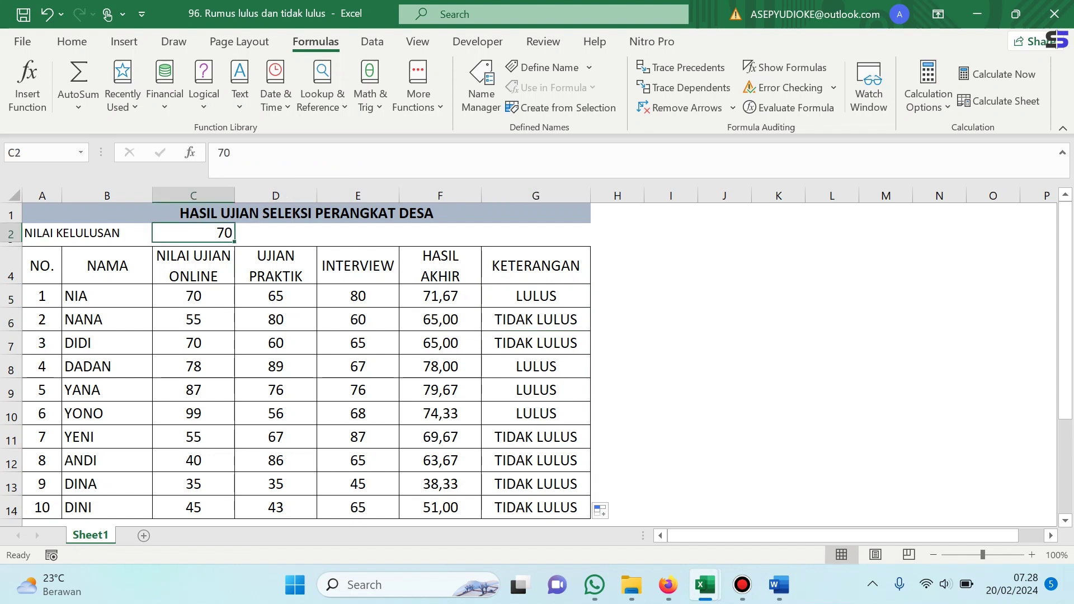
left_click(831, 342)
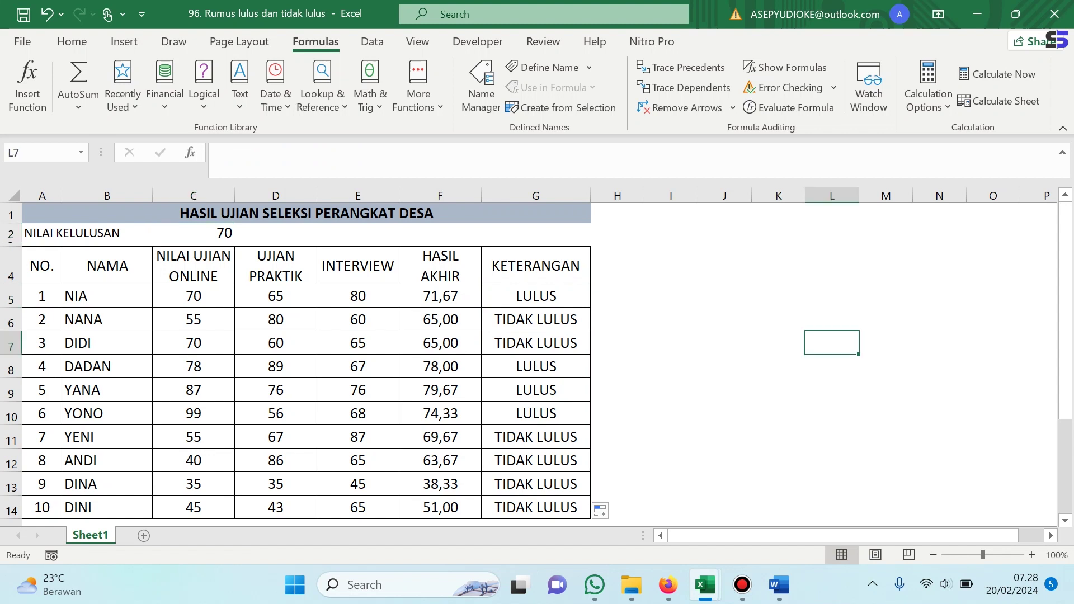